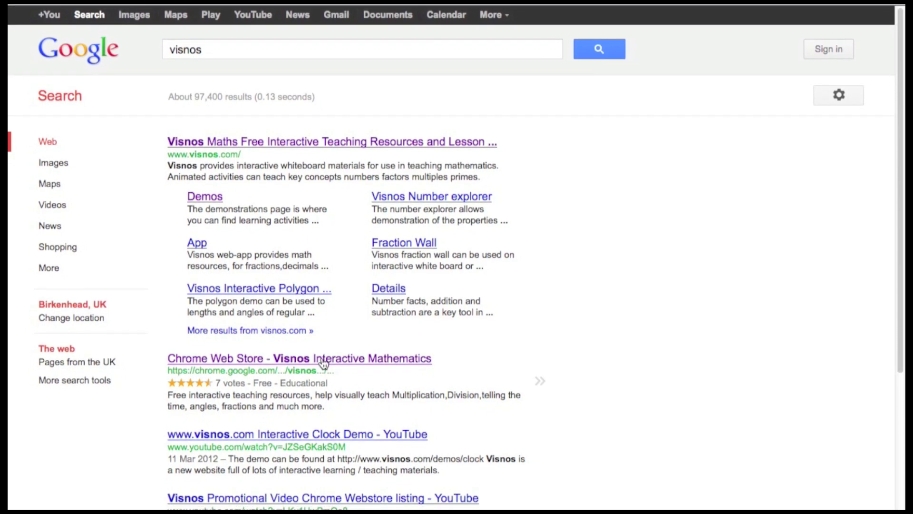
Step: Open the Visnos Fraction Wall, fill a random wall, then switch every brick off
left_click(323, 359)
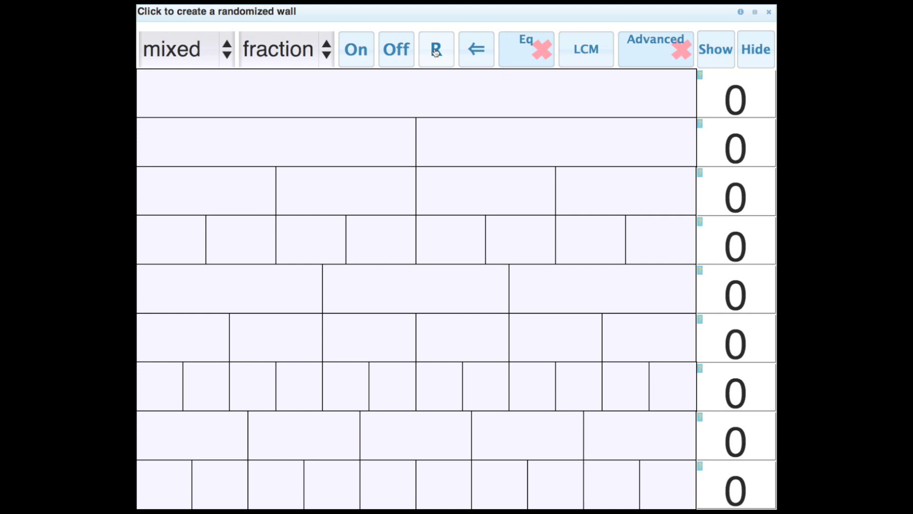
left_click(436, 50)
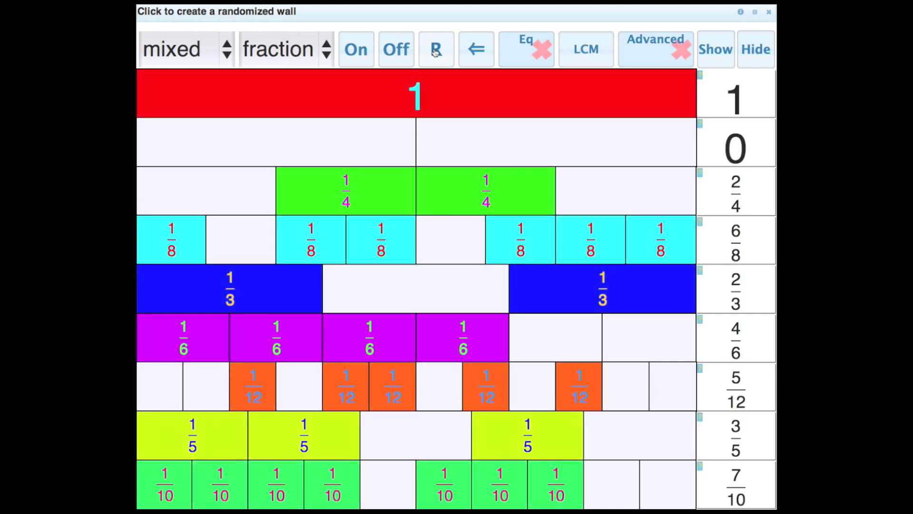
left_click(394, 53)
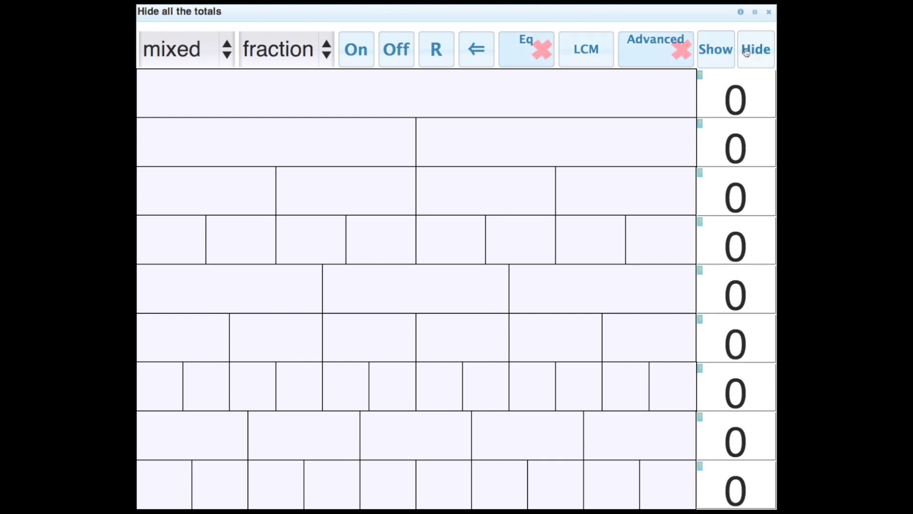
left_click(741, 13)
left_click_drag(620, 272, 310, 120)
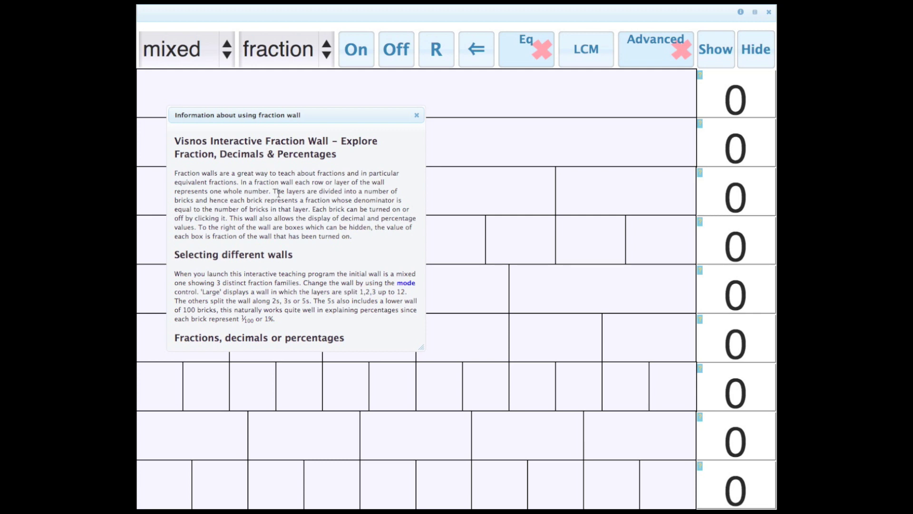
scroll(279, 193, "down", 5)
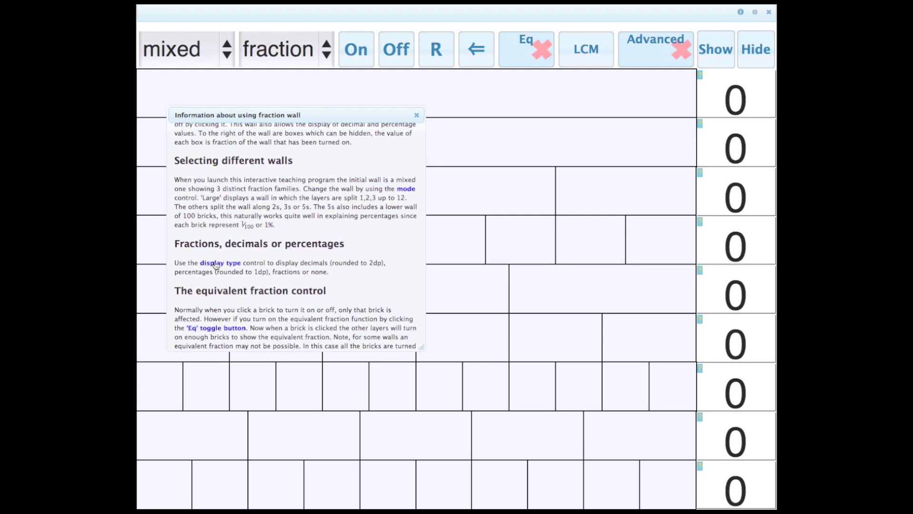
left_click(215, 265)
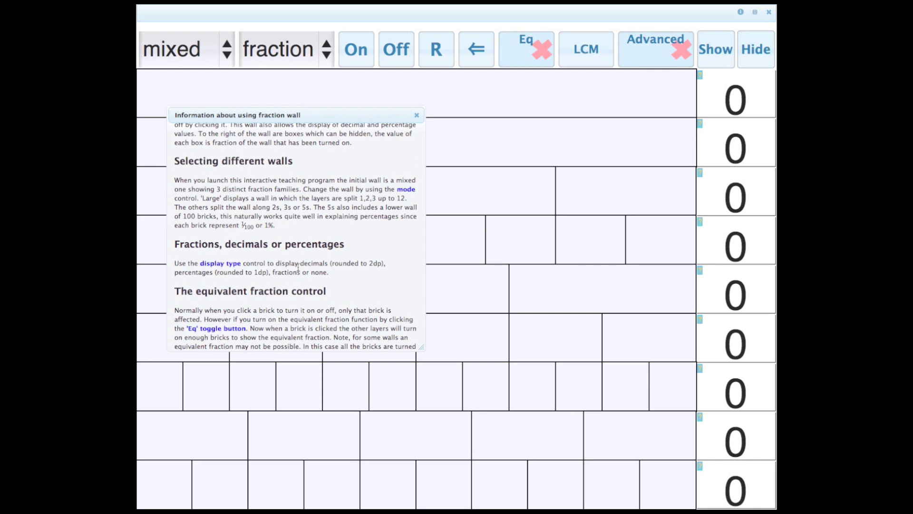
scroll(297, 268, "down", 10)
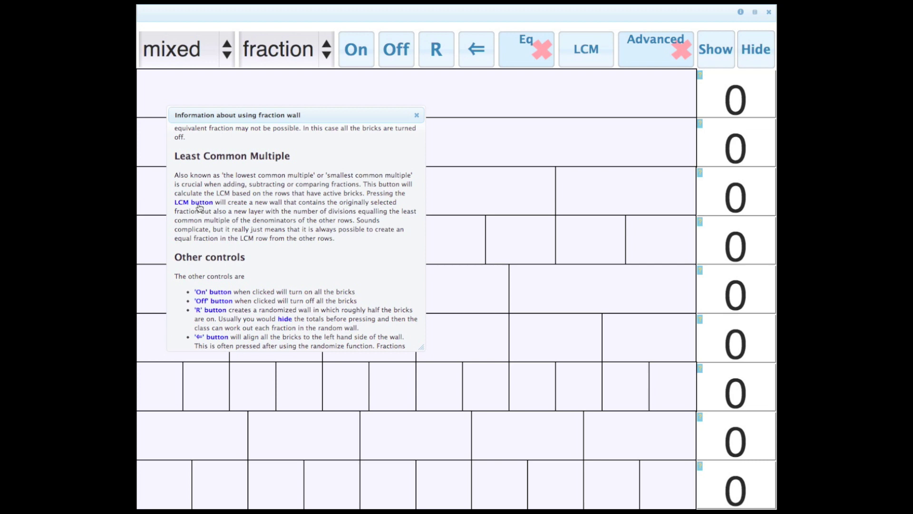
left_click(199, 205)
left_click(416, 115)
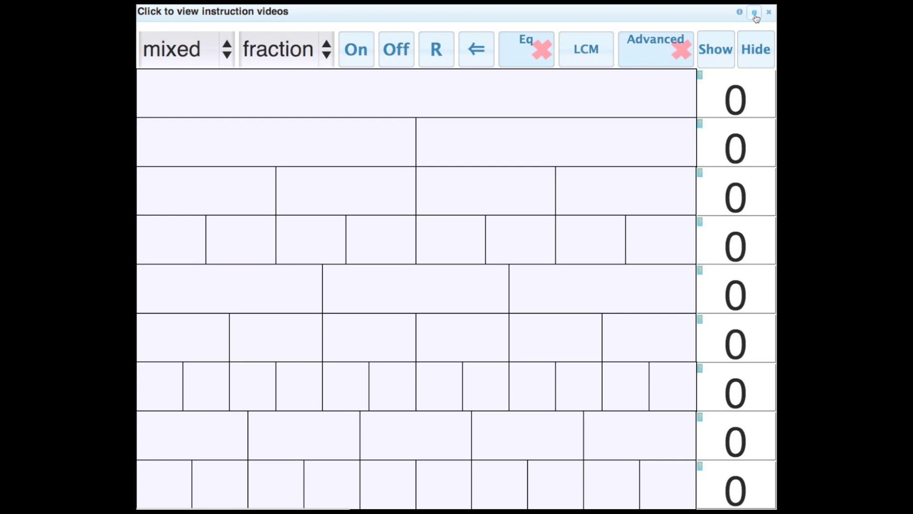
left_click(755, 14)
left_click_drag(504, 176, 390, 120)
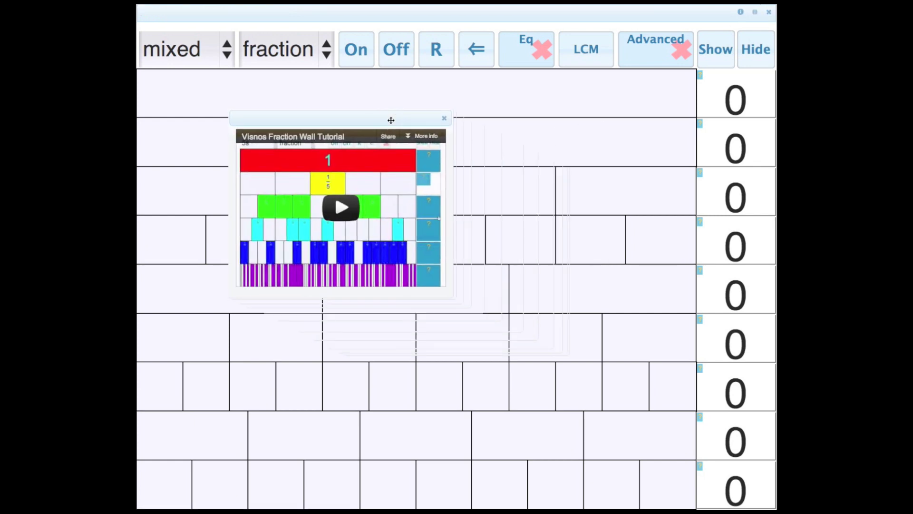
left_click(445, 119)
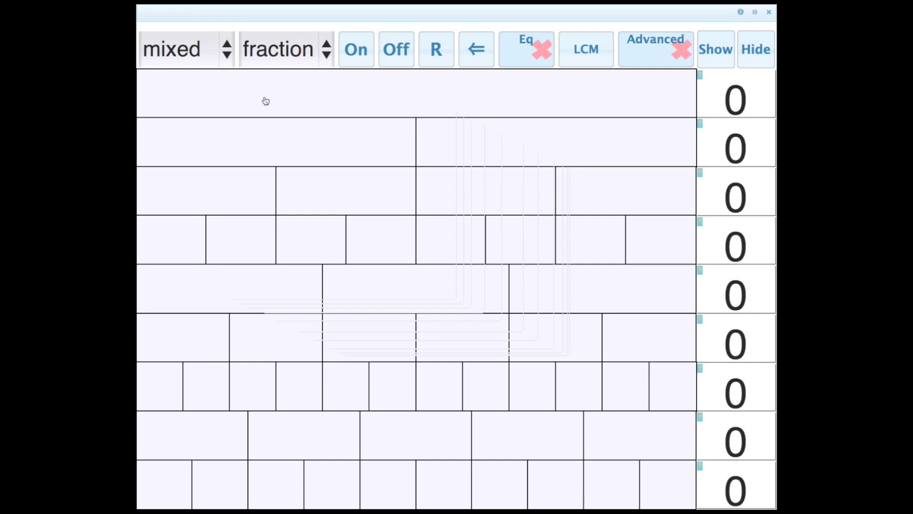
Step: Keep the mixed wall type and turn on the whole brick and both 1/2 bricks
left_click(195, 52)
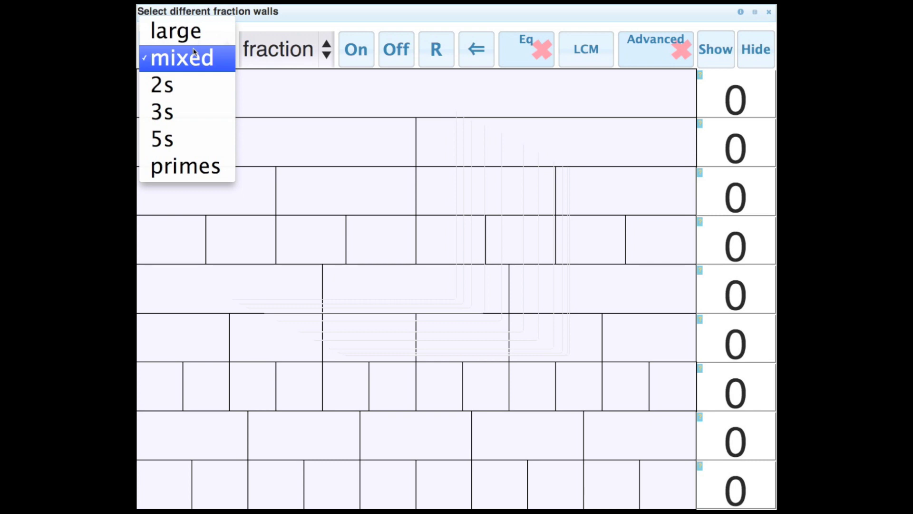
left_click(316, 102)
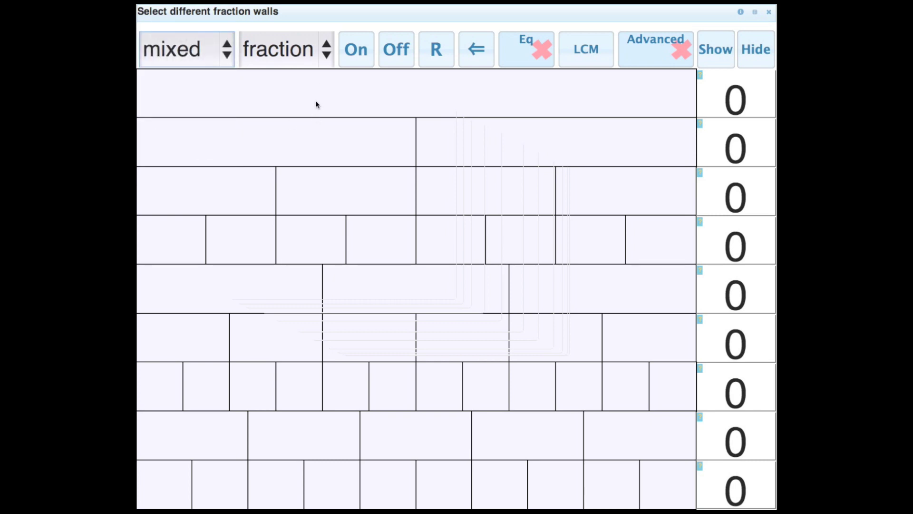
left_click(315, 104)
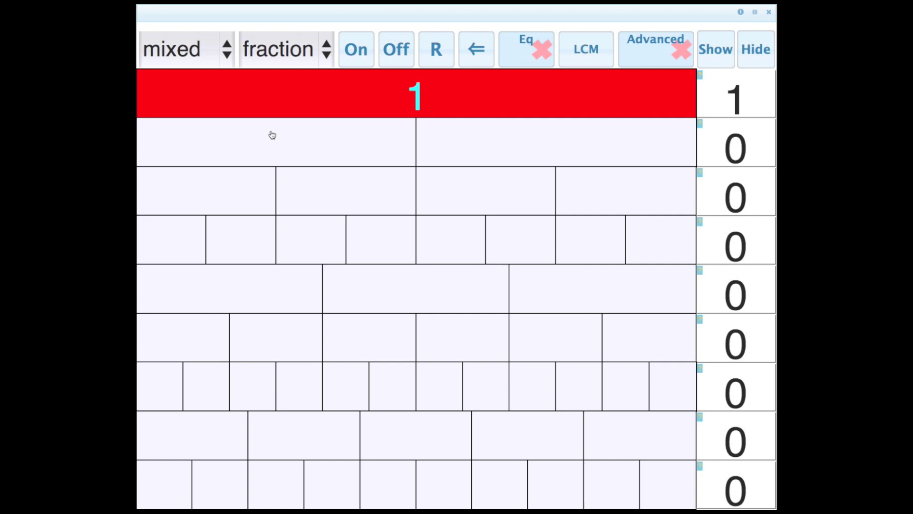
left_click(342, 148)
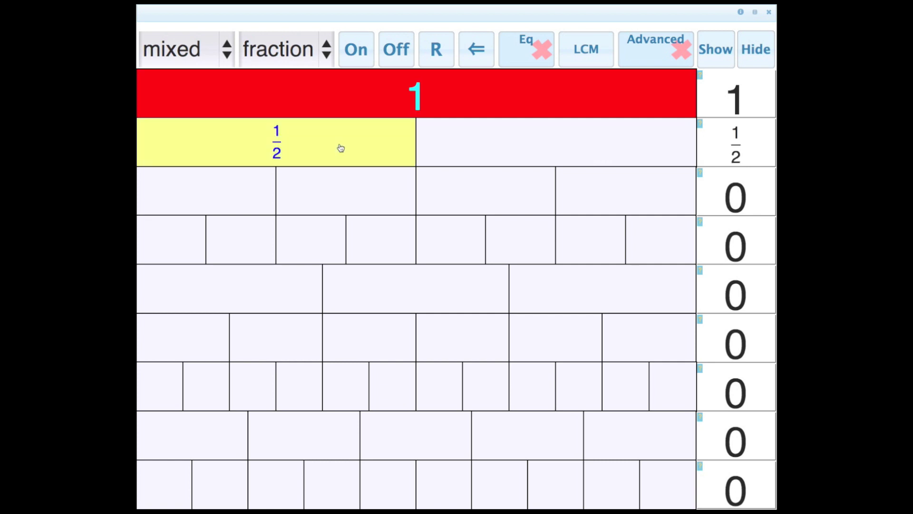
left_click(580, 146)
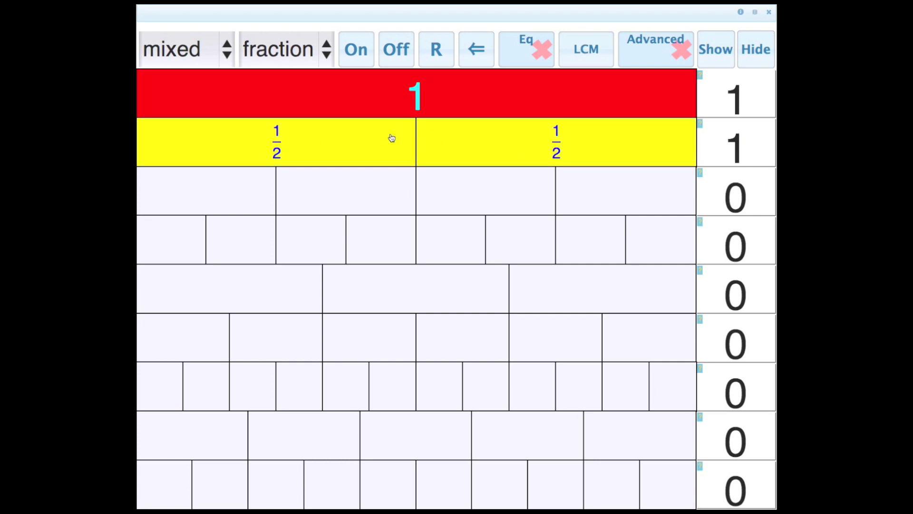
Step: Leave only the two middle 1/4 bricks on in the quarters row
left_click(205, 201)
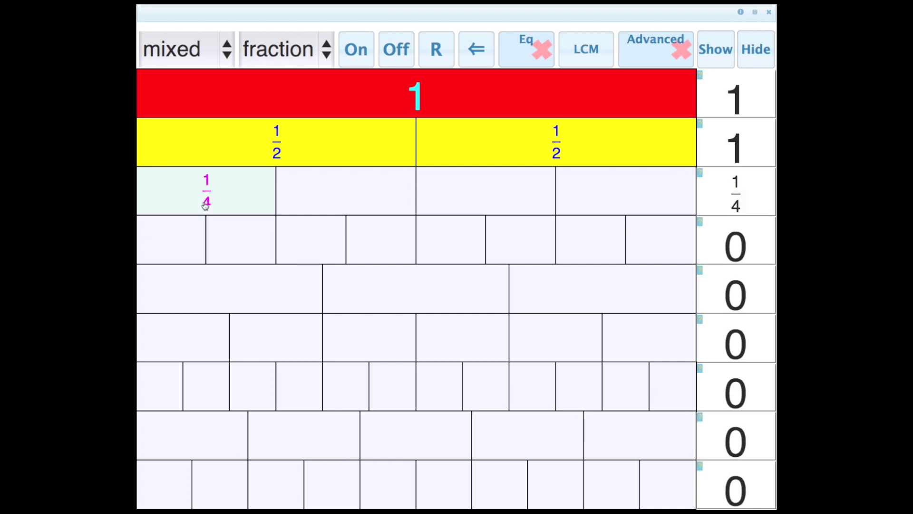
left_click(338, 199)
left_click(457, 196)
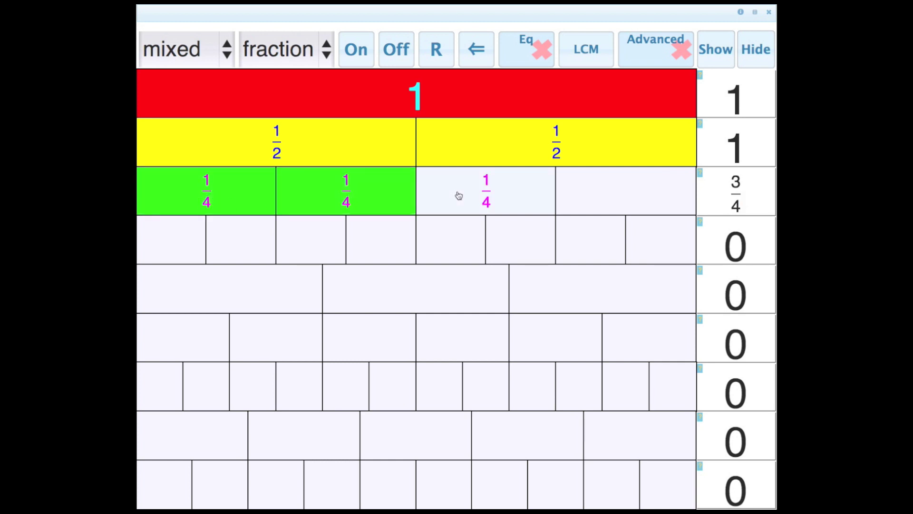
left_click(630, 187)
left_click(628, 186)
left_click(489, 187)
left_click(346, 190)
left_click(243, 189)
left_click(381, 193)
left_click(460, 190)
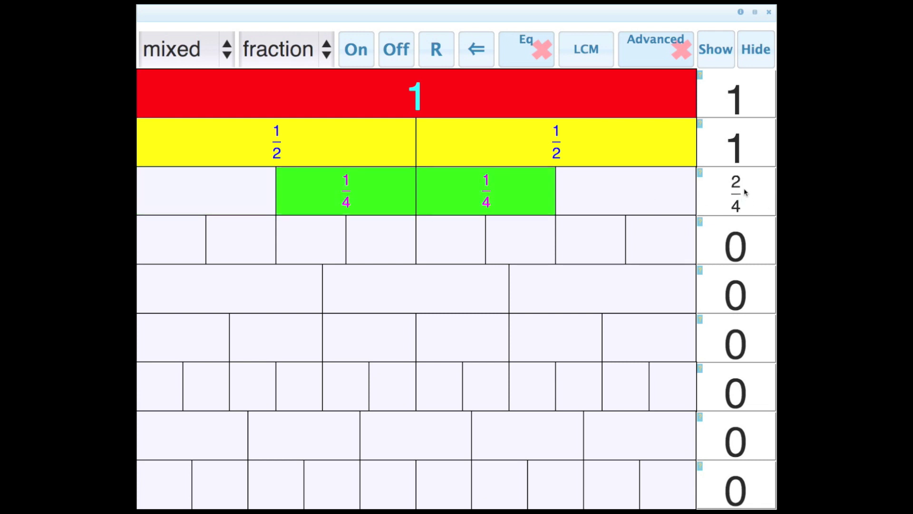
Step: Turn on two 1/3 bricks and two 1/12 bricks
left_click(224, 274)
left_click(422, 285)
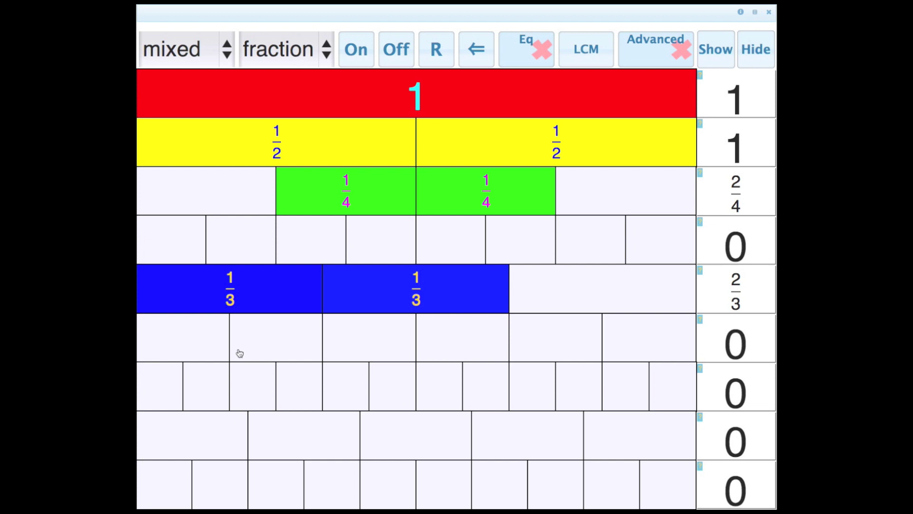
left_click(202, 382)
left_click(250, 386)
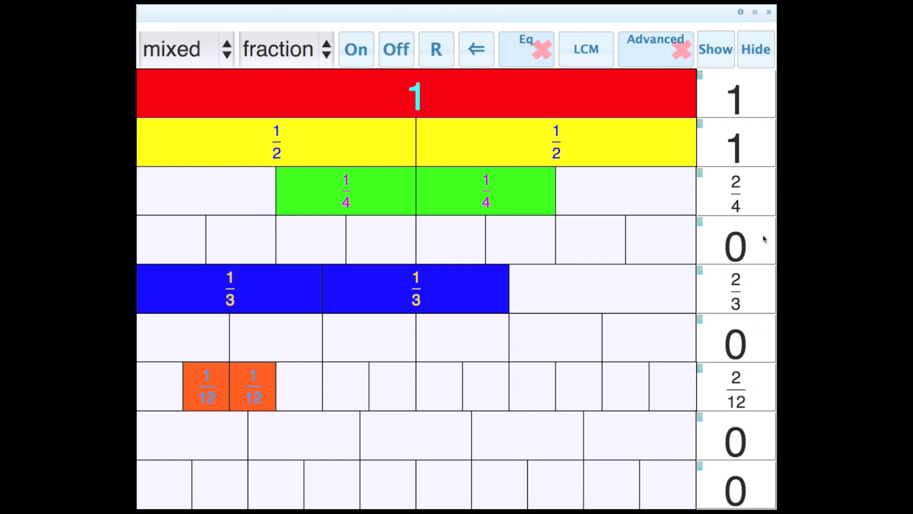
Step: Hide the brick labels and leave the eighths row completely empty
left_click(260, 46)
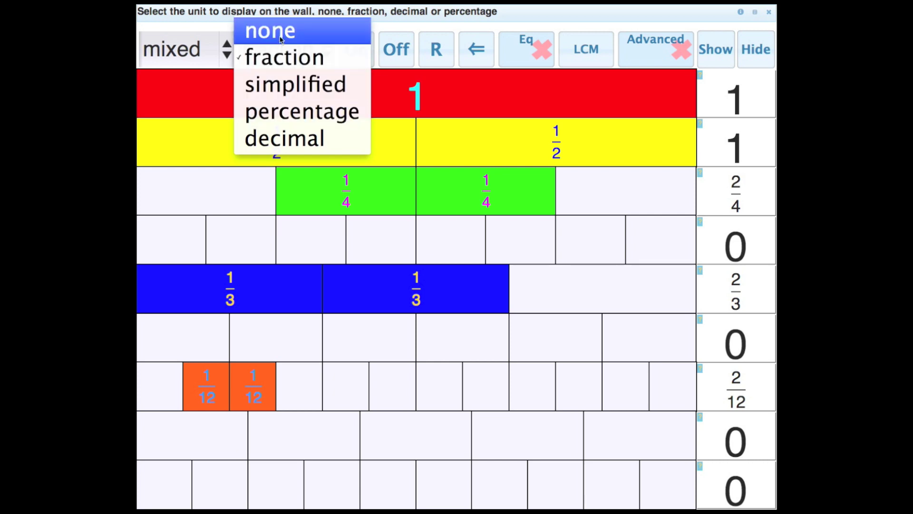
left_click(279, 39)
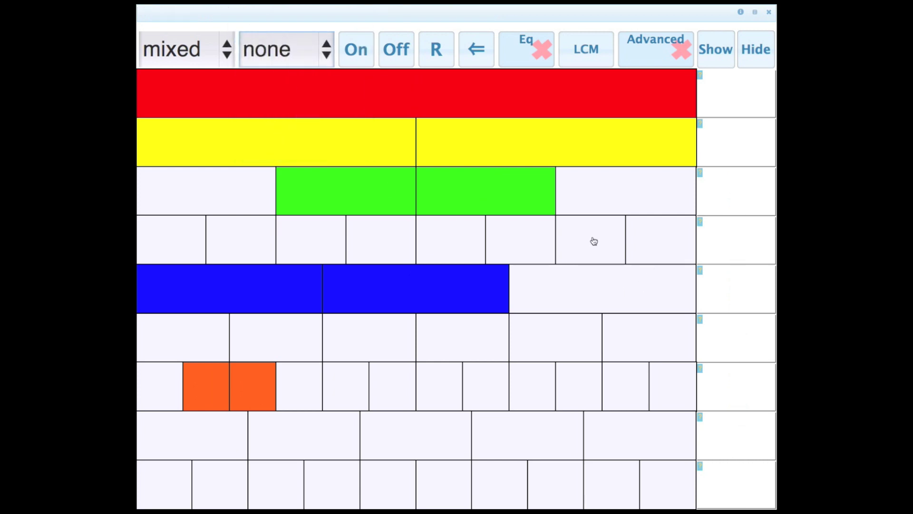
left_click(560, 226)
left_click(518, 238)
left_click(446, 236)
left_click(364, 243)
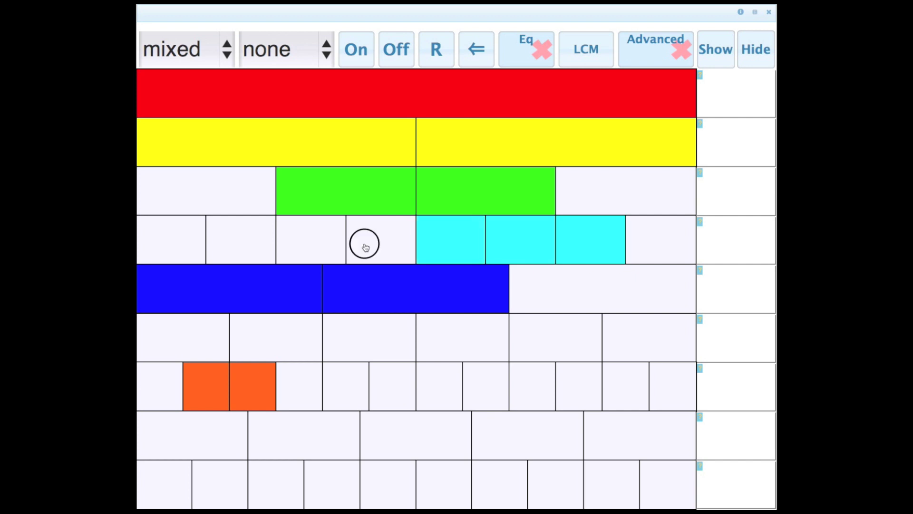
left_click(367, 247)
left_click(448, 234)
left_click(514, 235)
left_click(595, 237)
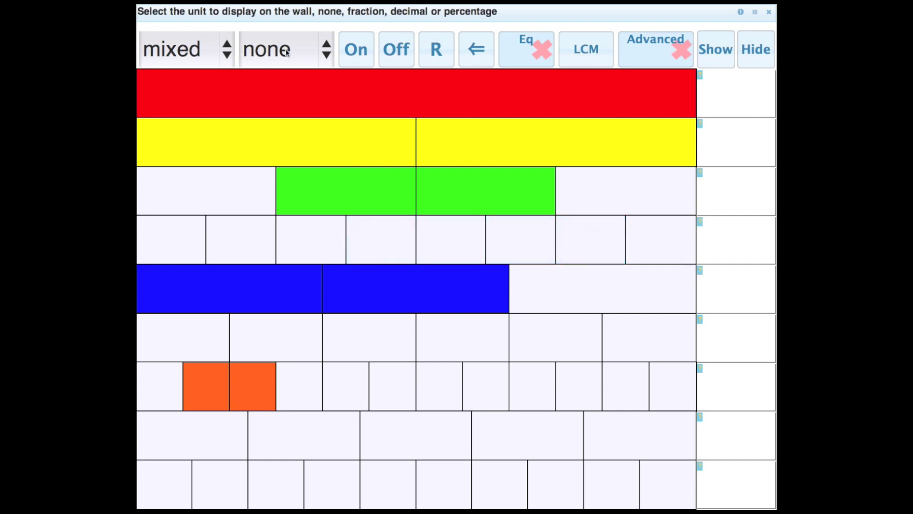
Step: Label bricks and totals as simplified fractions and add a third 1/12 brick, totalling 1/4
left_click(284, 49)
left_click(286, 112)
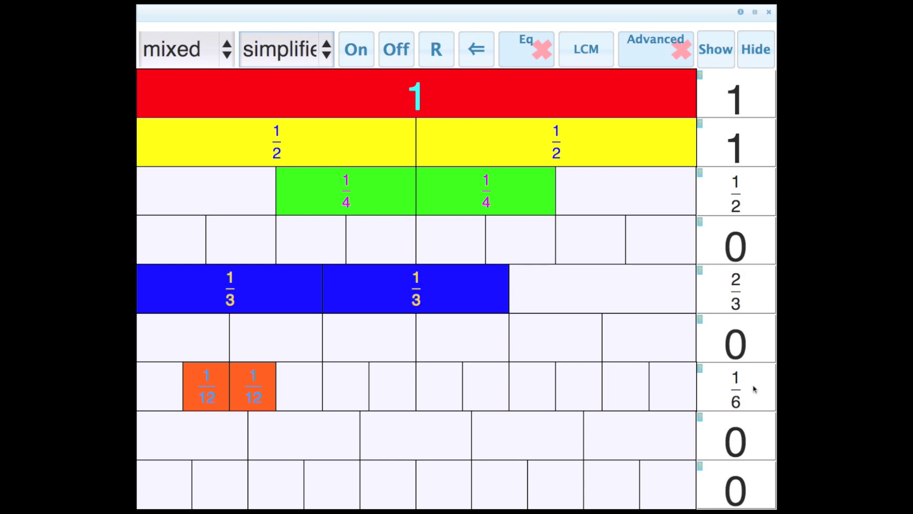
left_click(162, 393)
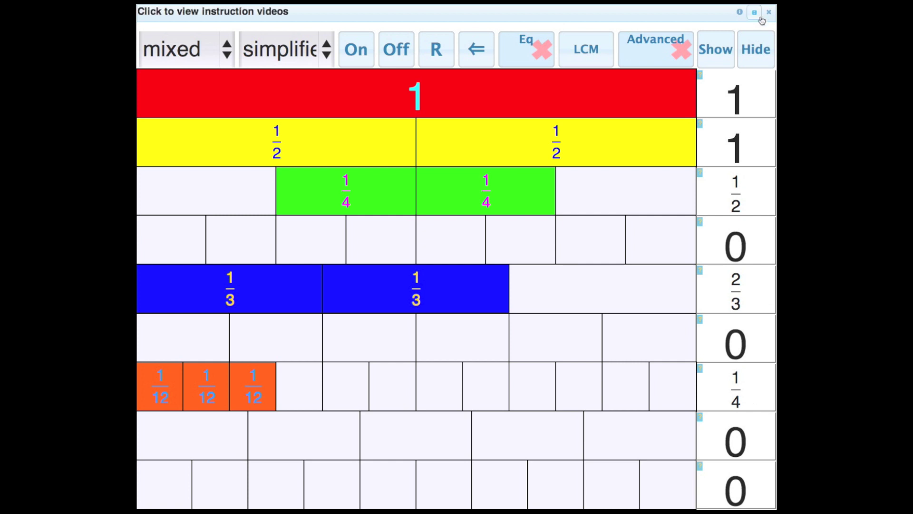
Step: Hide all row totals, briefly revealing and re-covering the thirds total
left_click(760, 51)
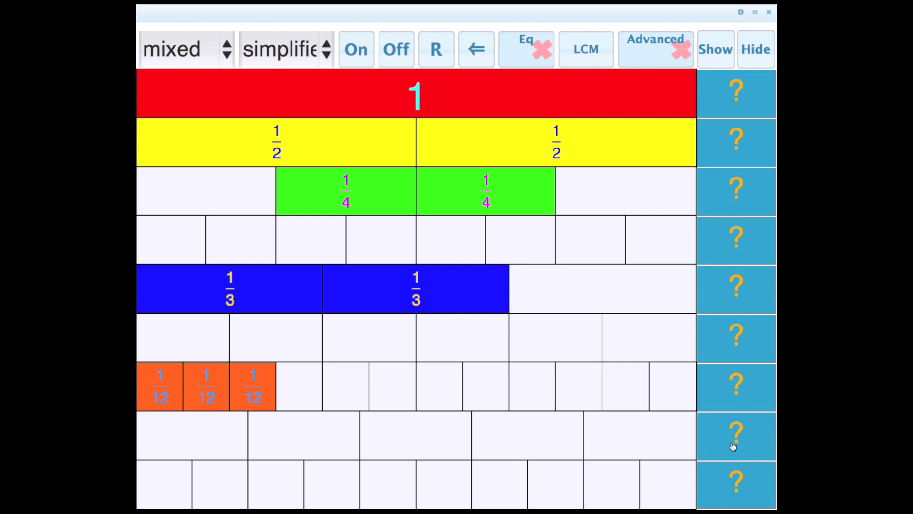
mouse_move(733, 442)
mouse_move(737, 388)
mouse_move(744, 338)
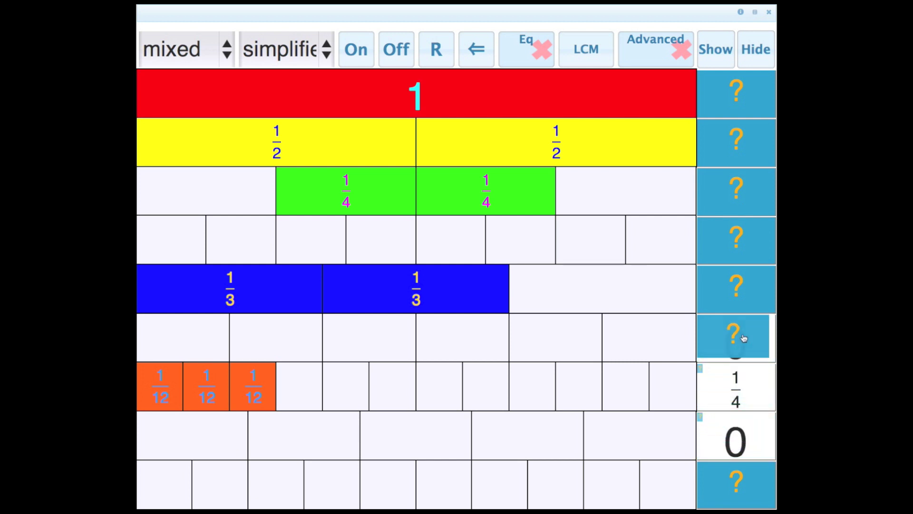
left_click(736, 288)
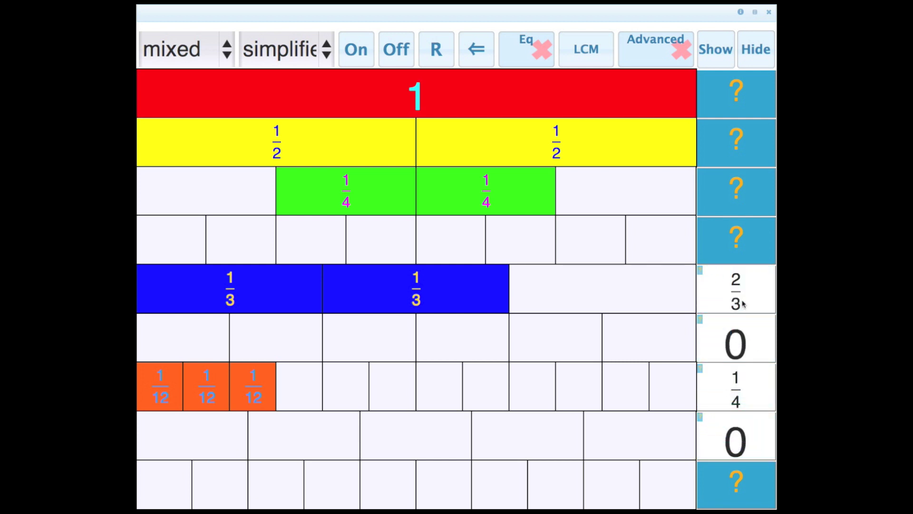
left_click(740, 295)
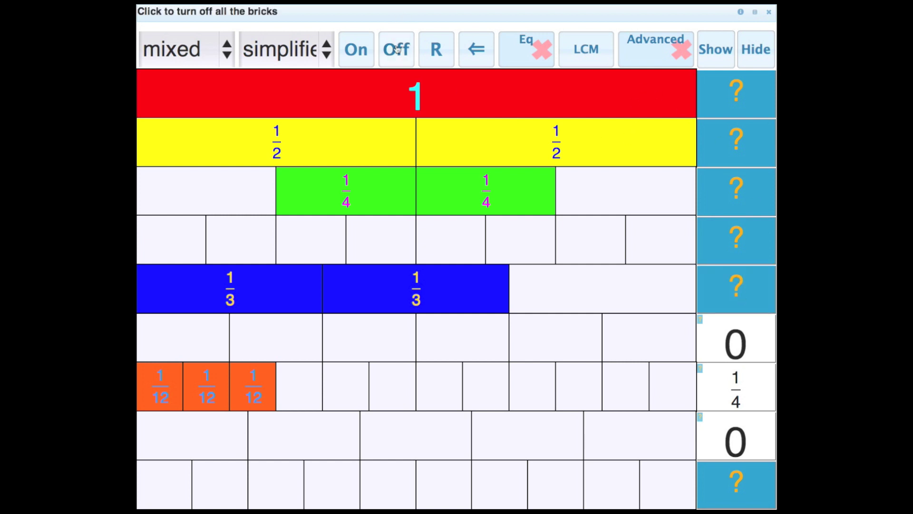
Step: Generate a random wall with totals hidden, revealing sixths 2/3, fifths 2/5 and tenths 1/2
left_click(445, 50)
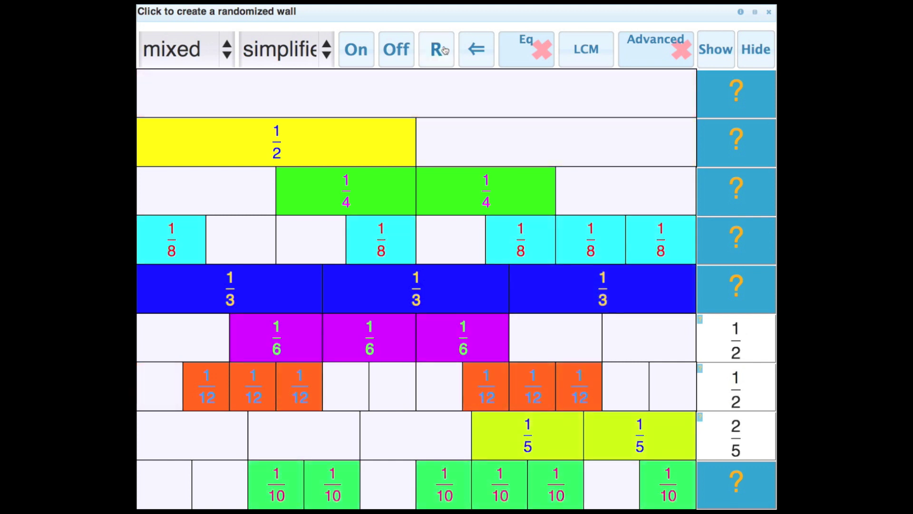
left_click(765, 62)
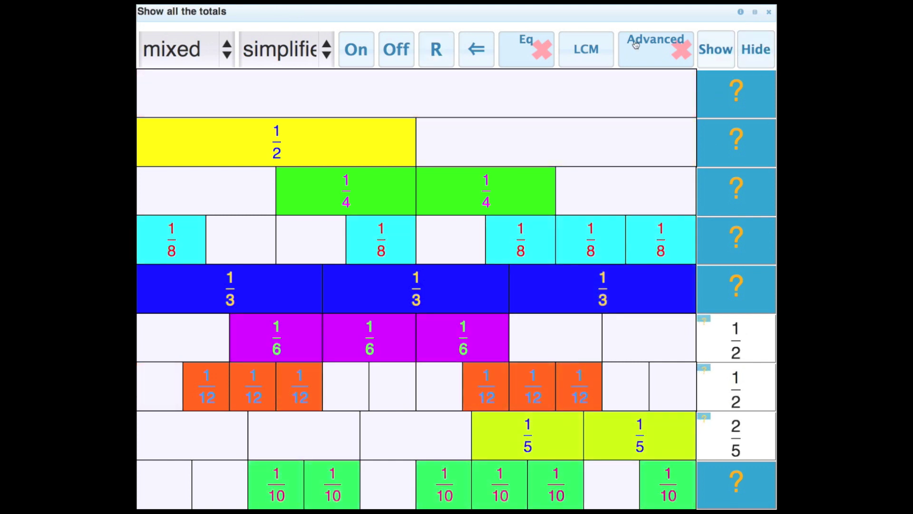
left_click(446, 57)
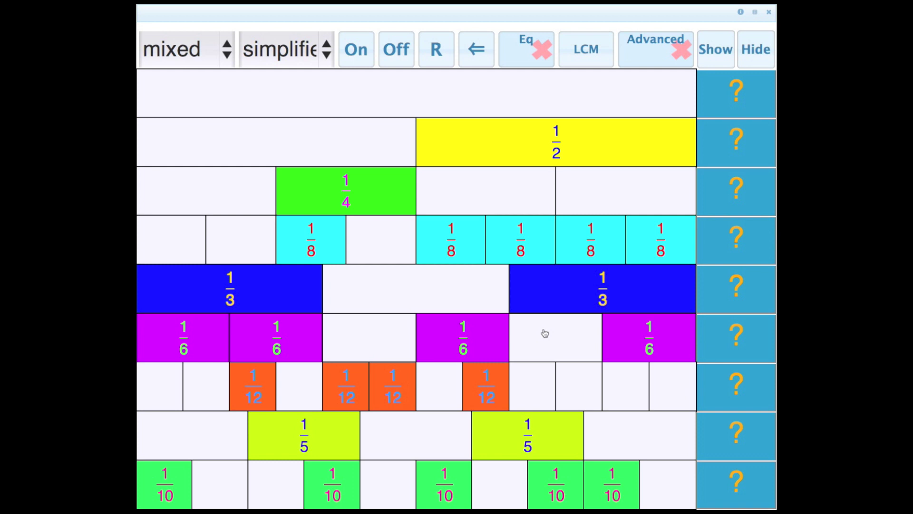
left_click(723, 348)
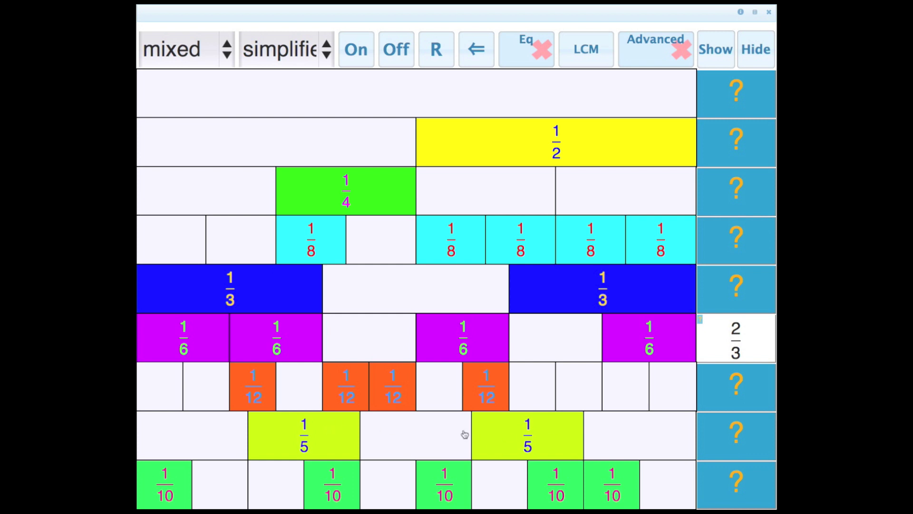
left_click(748, 439)
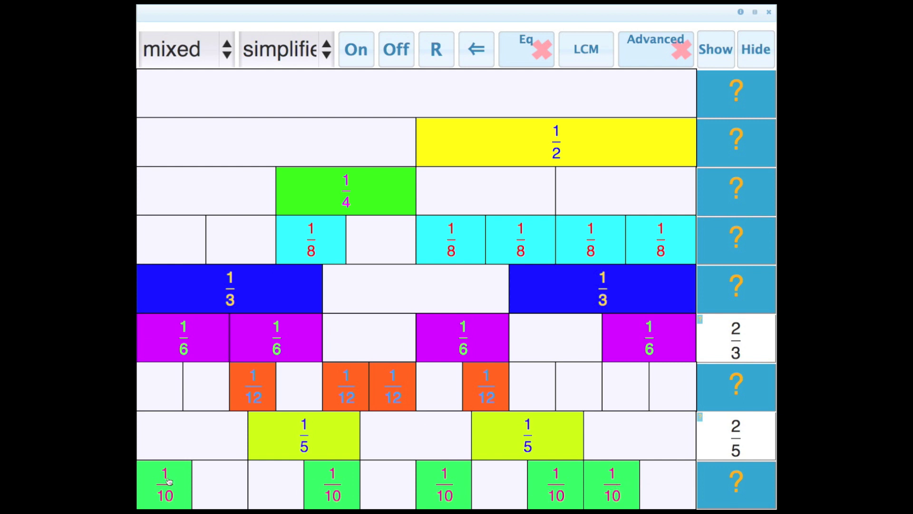
left_click(754, 487)
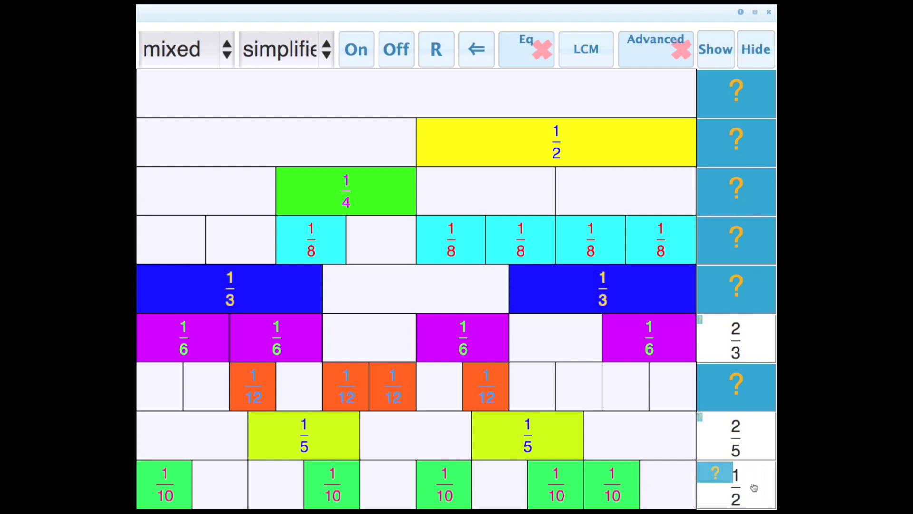
Step: Slide all bricks left and label values as percentages, then as decimals
left_click(476, 59)
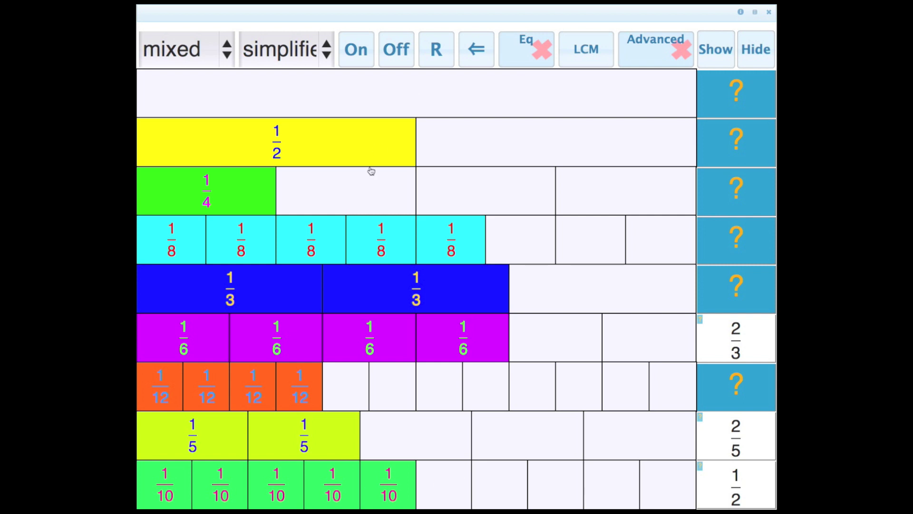
left_click(300, 53)
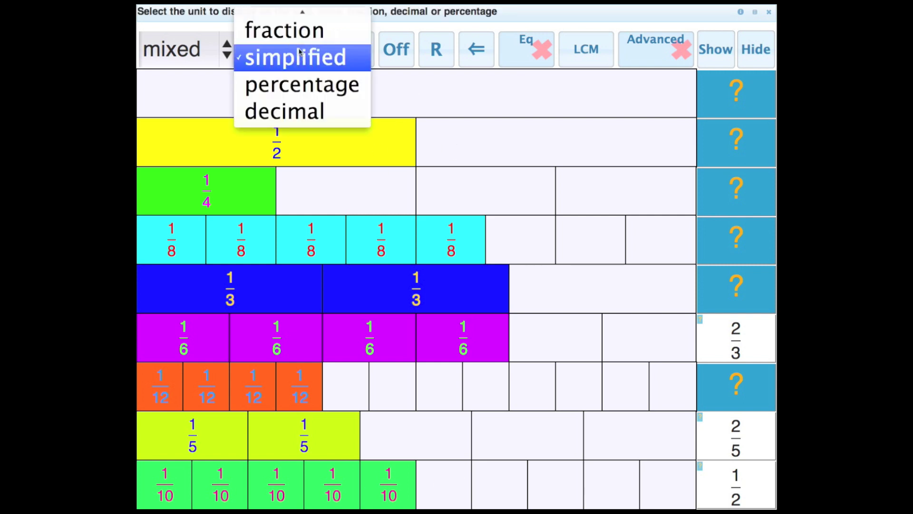
left_click(293, 84)
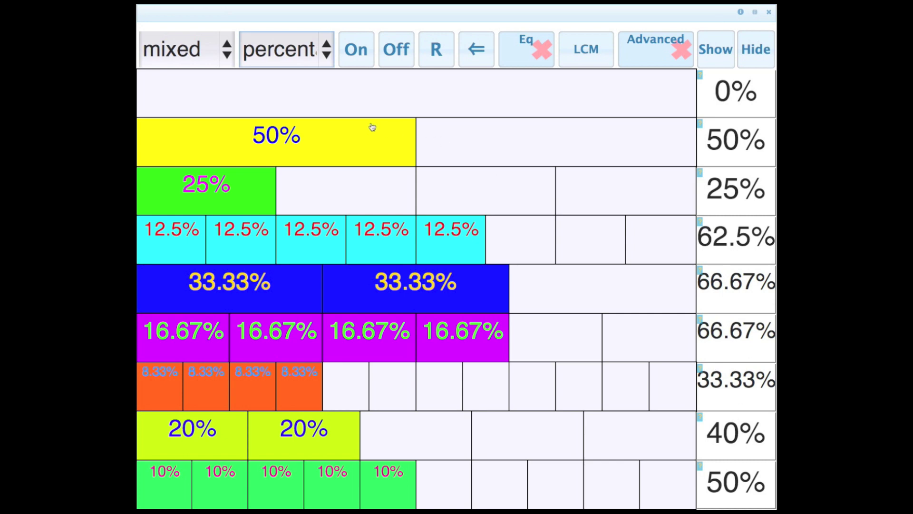
left_click(286, 48)
left_click(290, 188)
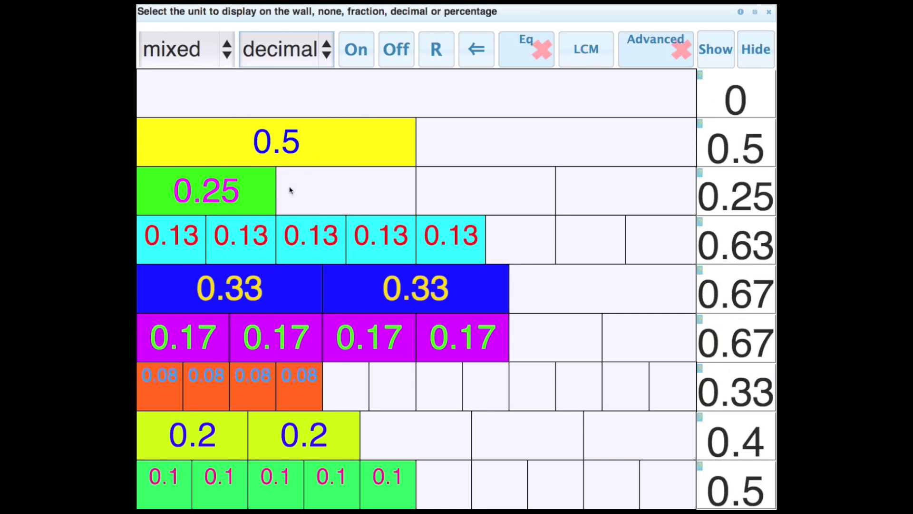
Step: Leave the two middle quarter bricks on so the quarters row totals 0.5
left_click(198, 195)
left_click(318, 191)
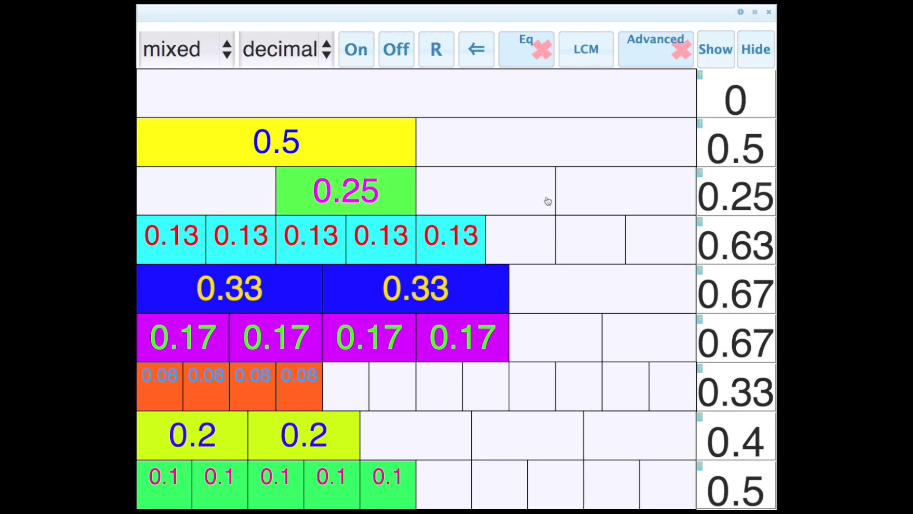
left_click(547, 197)
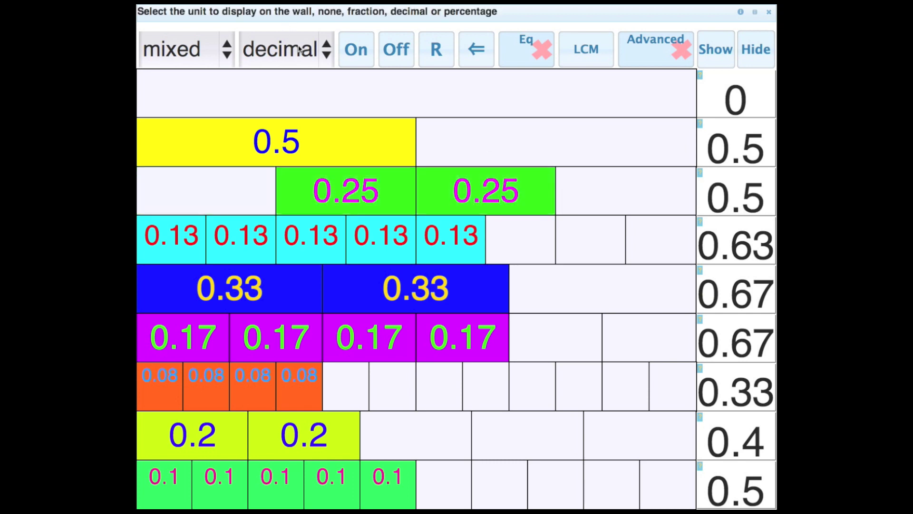
Step: Turn every brick on, then off, then generate a random wall and slide its bricks left
left_click(351, 50)
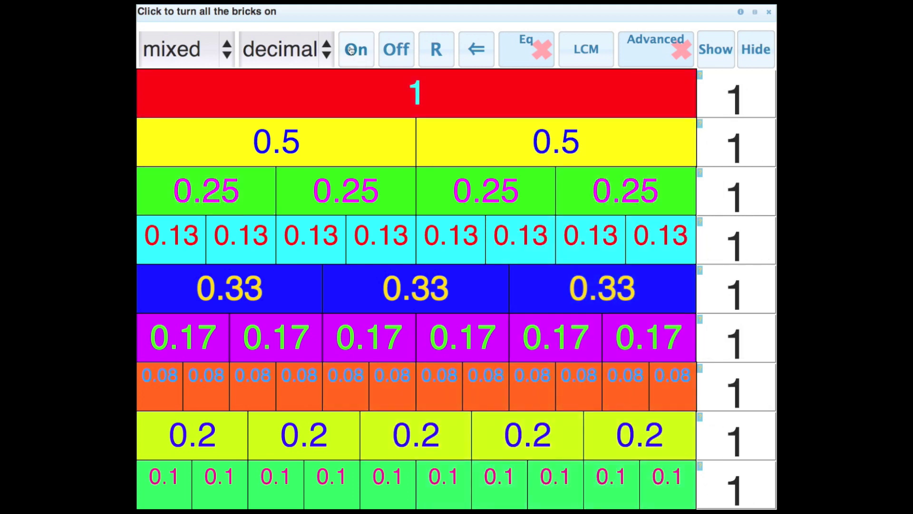
left_click(400, 56)
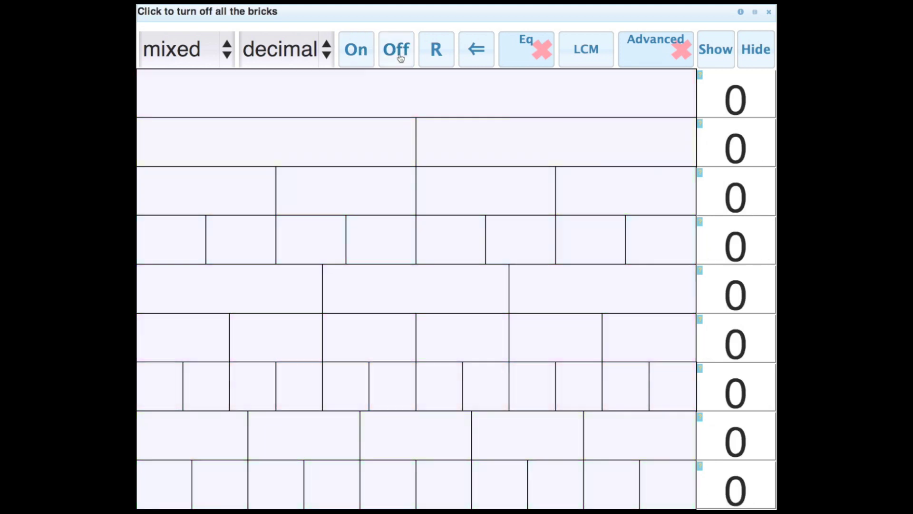
left_click(435, 50)
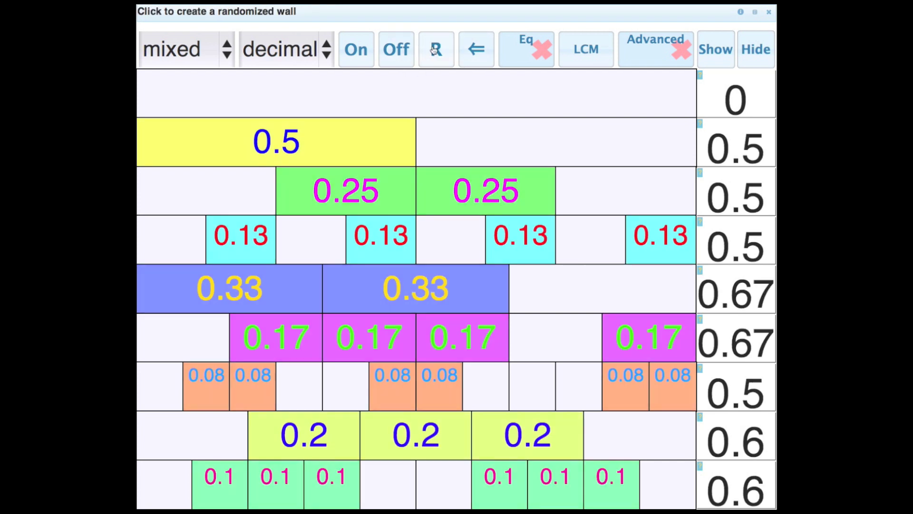
left_click(477, 50)
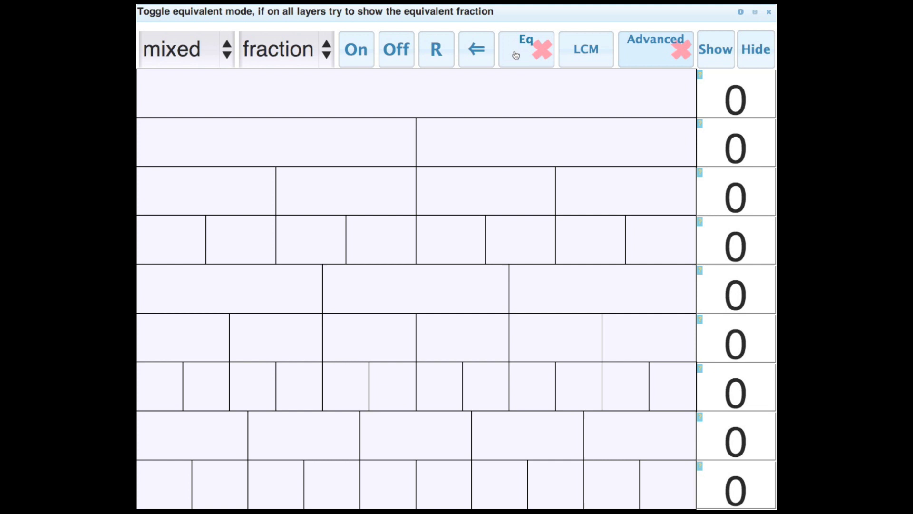
Step: Enable equivalent mode and shade six eighths so 3/4 and 9/12 light up alongside 6/8
left_click(516, 56)
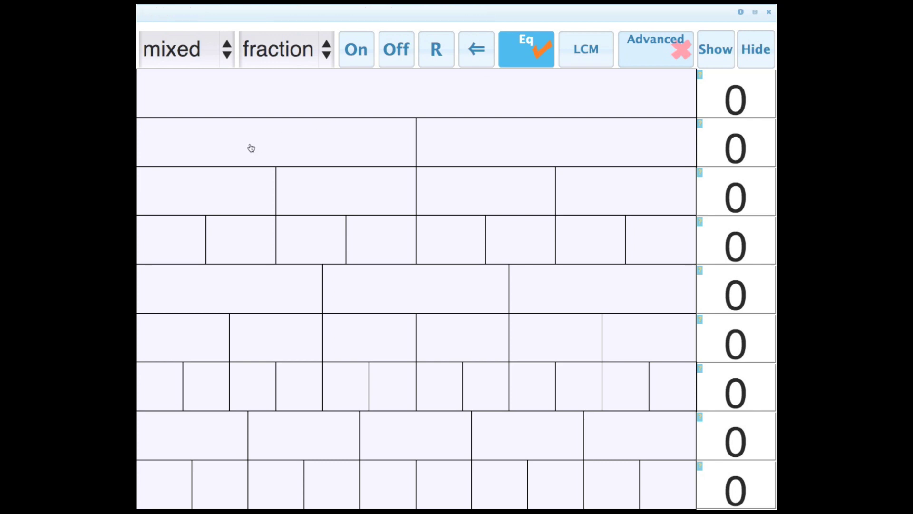
left_click(289, 150)
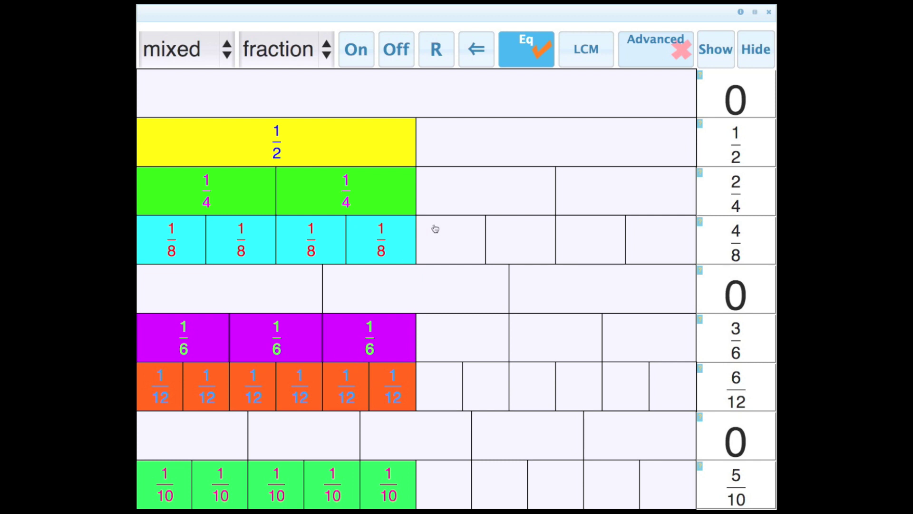
left_click(461, 236)
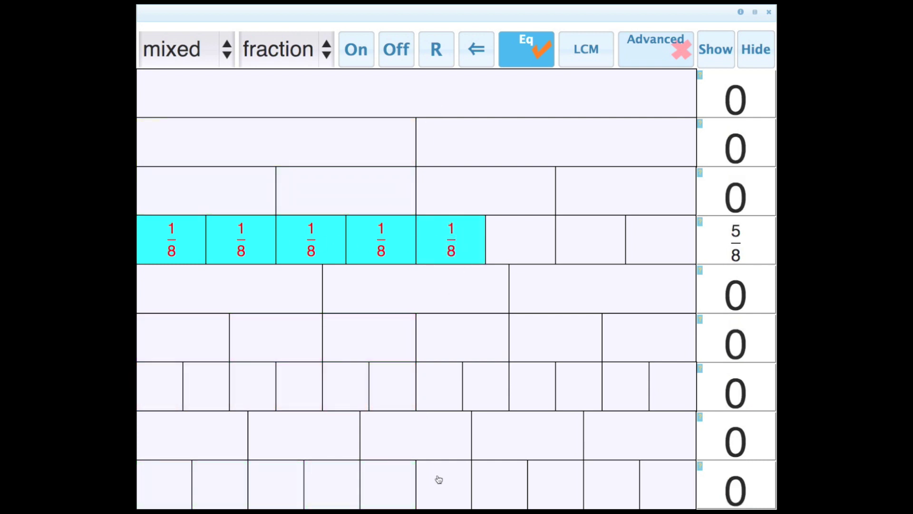
left_click(521, 245)
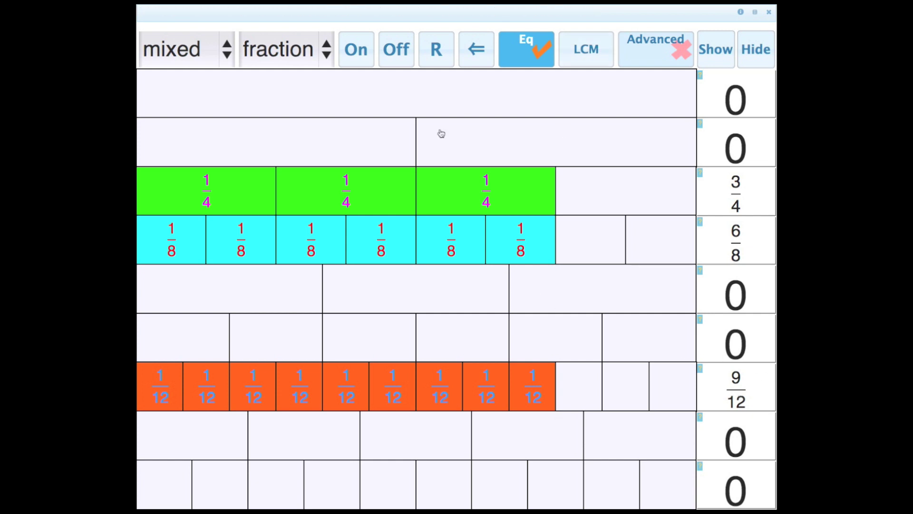
Step: Switch to the primes wall and shade then clear several fifths bricks
left_click(181, 49)
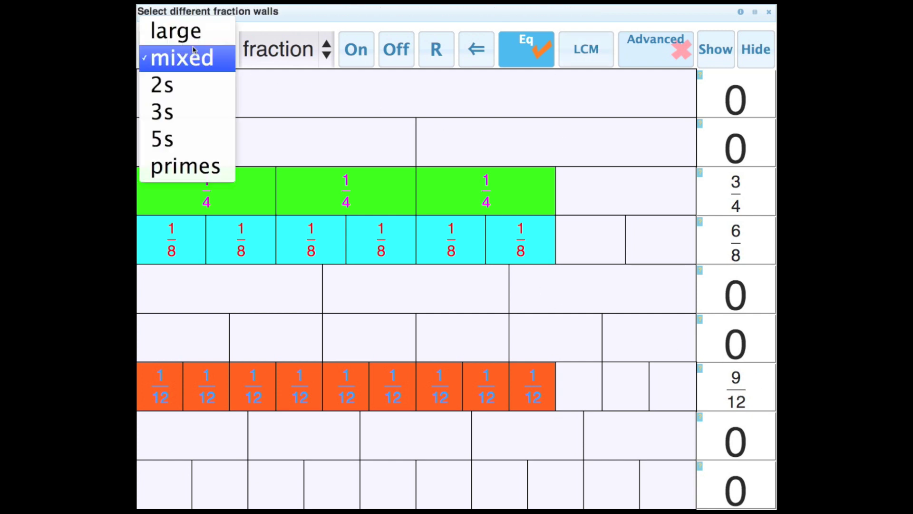
left_click(188, 171)
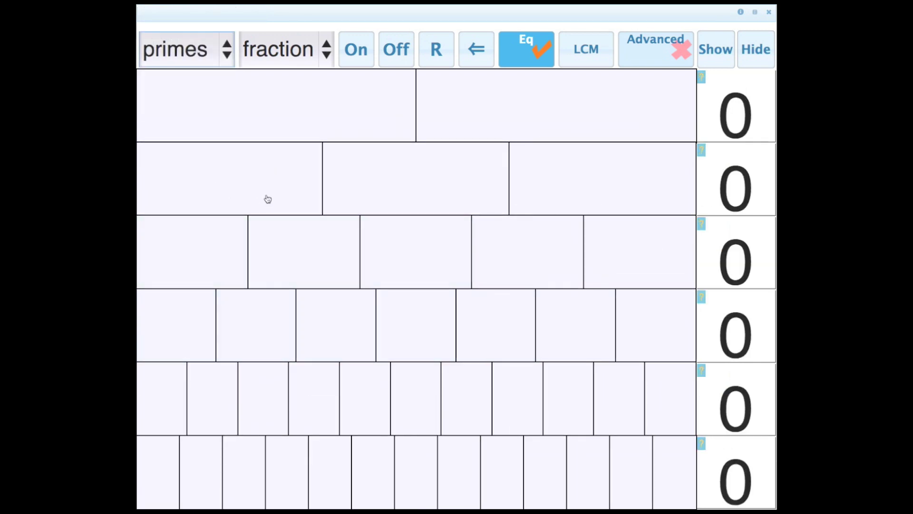
left_click(279, 179)
left_click(228, 245)
left_click(274, 261)
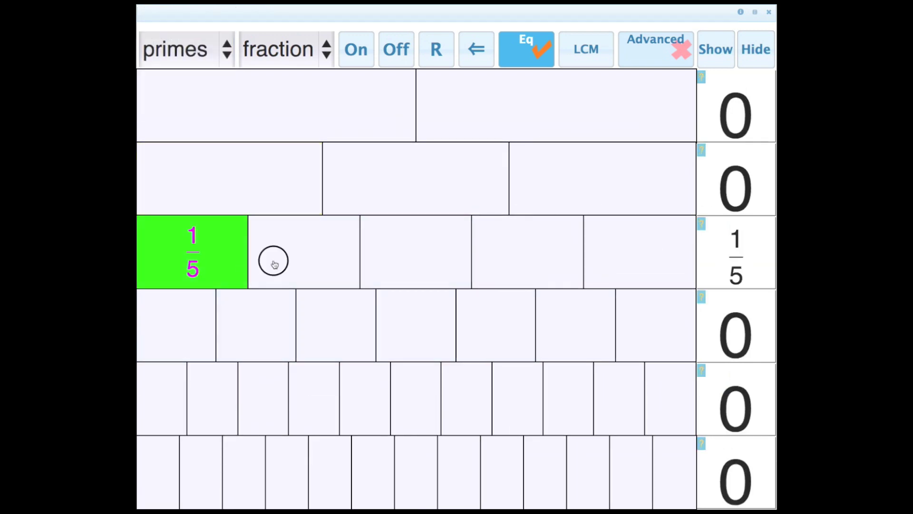
left_click(399, 257)
left_click(528, 267)
left_click(397, 249)
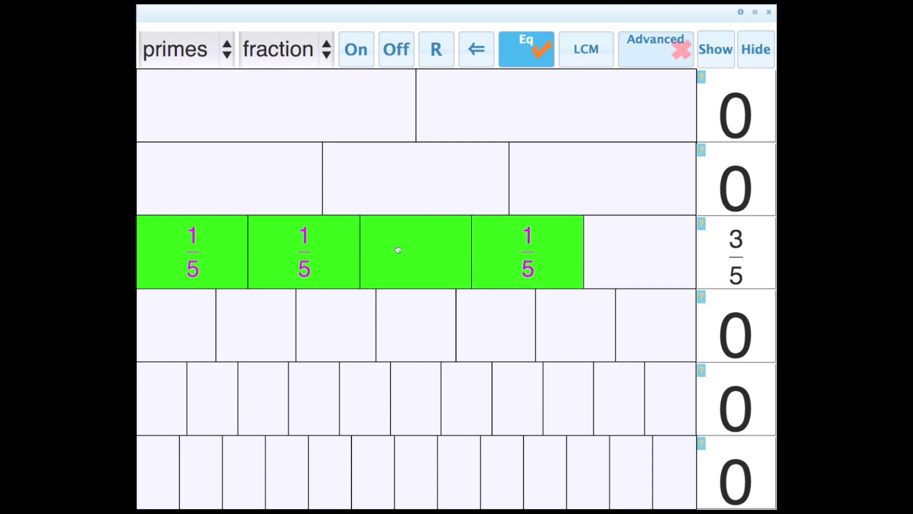
left_click(526, 245)
left_click(336, 246)
left_click(233, 252)
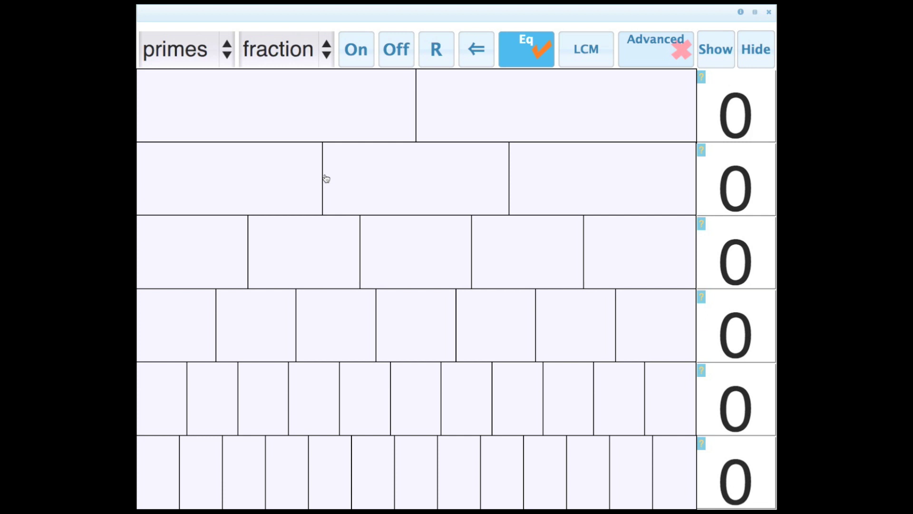
Step: Shade and unshade both 1/2 bricks, leaving the wall empty, and turn off equivalent mode
left_click(346, 104)
left_click(532, 104)
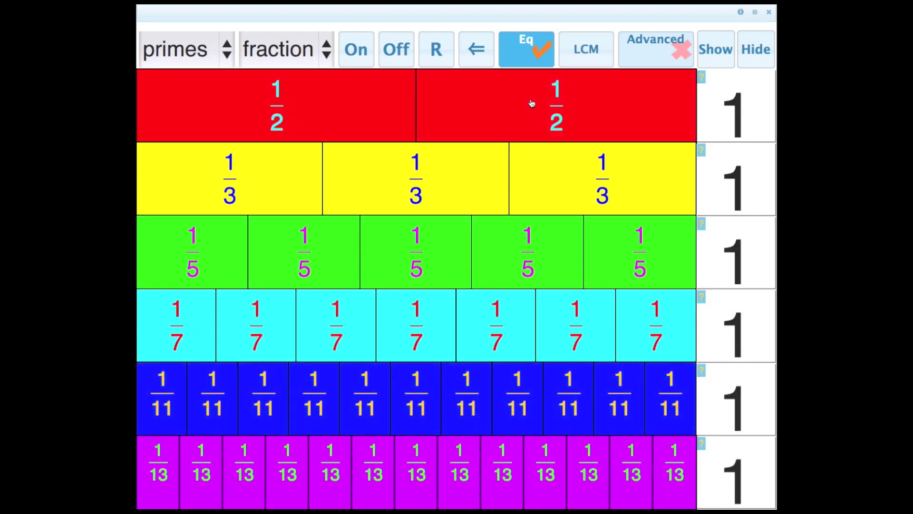
left_click(499, 104)
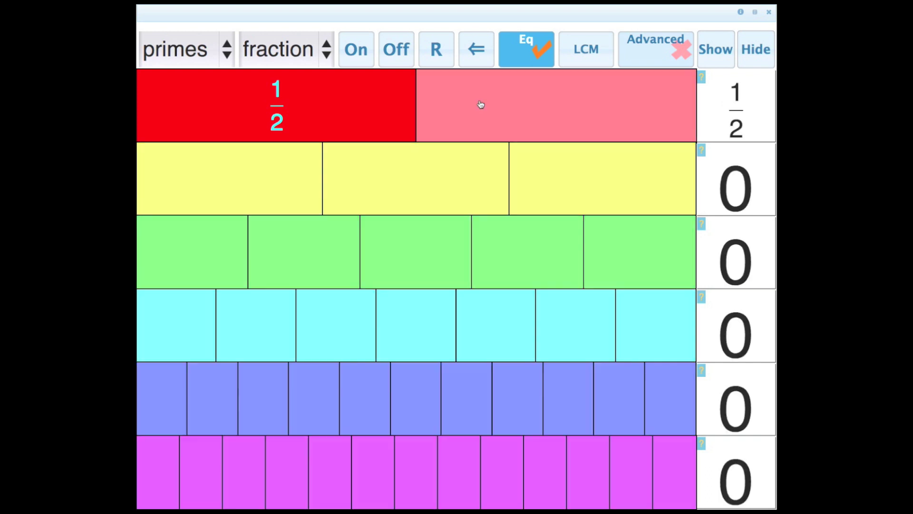
left_click(316, 100)
left_click(535, 54)
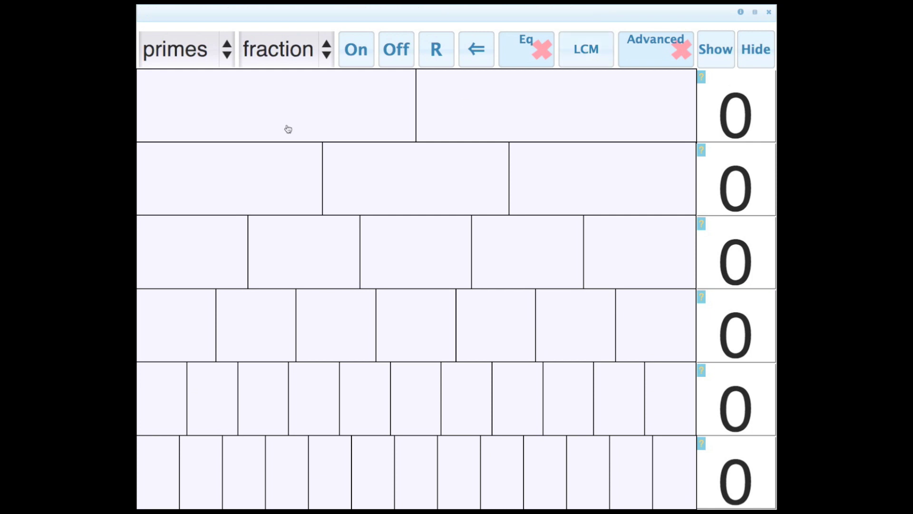
Step: Shade the first 1/3 and first 1/5 bricks, then add an LCM fifteenths row
left_click(261, 149)
left_click(217, 239)
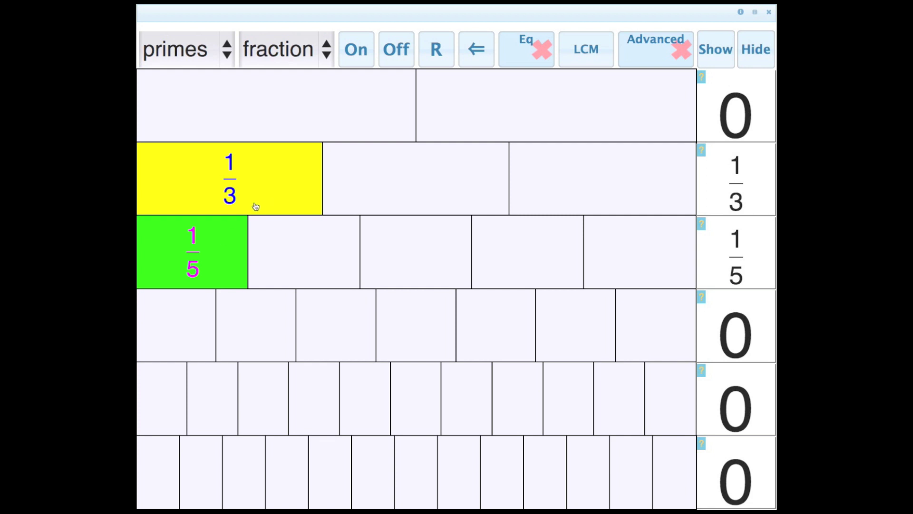
left_click(577, 50)
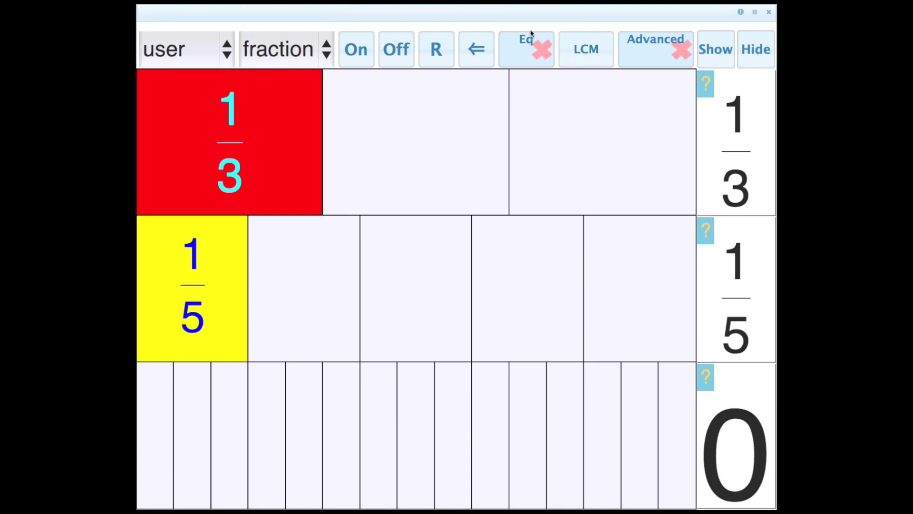
Step: With Eq on, clear the 1/3 brick and shade 1/5, lighting three fifteenths (3/15)
left_click(534, 52)
left_click(177, 131)
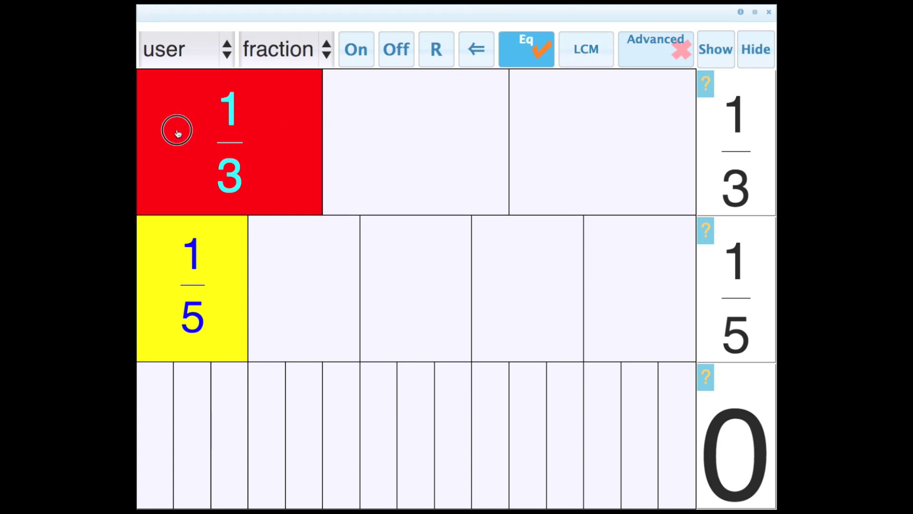
left_click(228, 138)
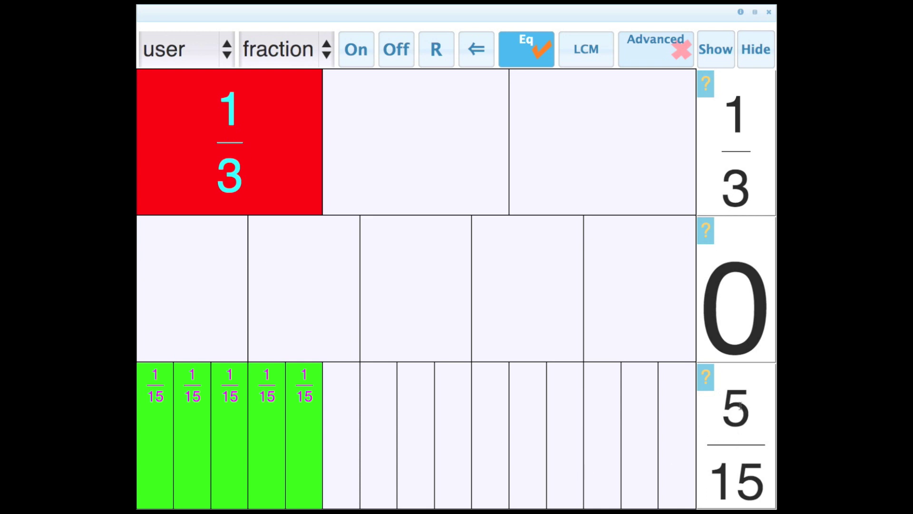
left_click(220, 159)
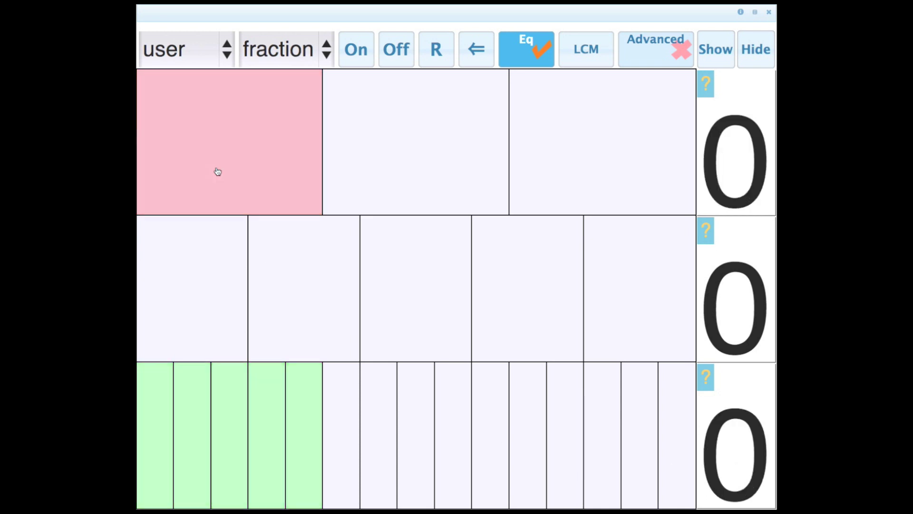
left_click(209, 297)
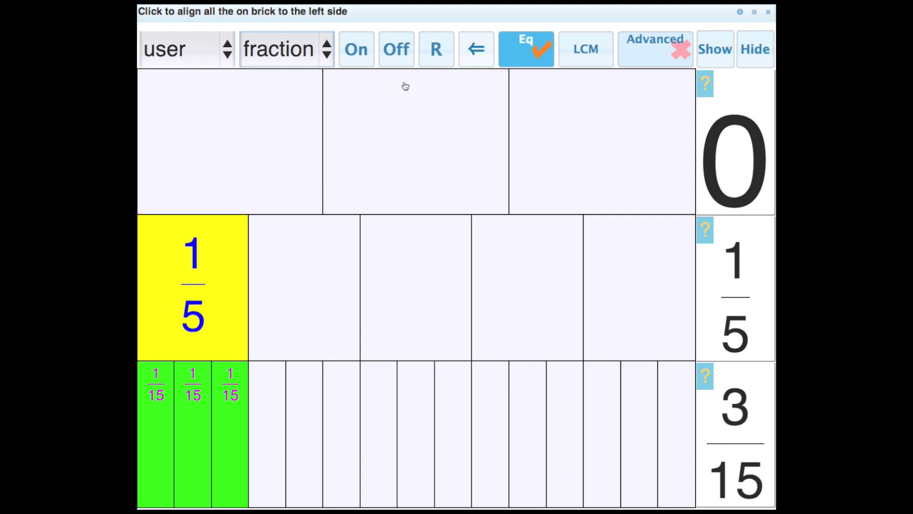
Step: With equivalents off, split the top row into 24ths and the second row into 38ths
left_click(536, 56)
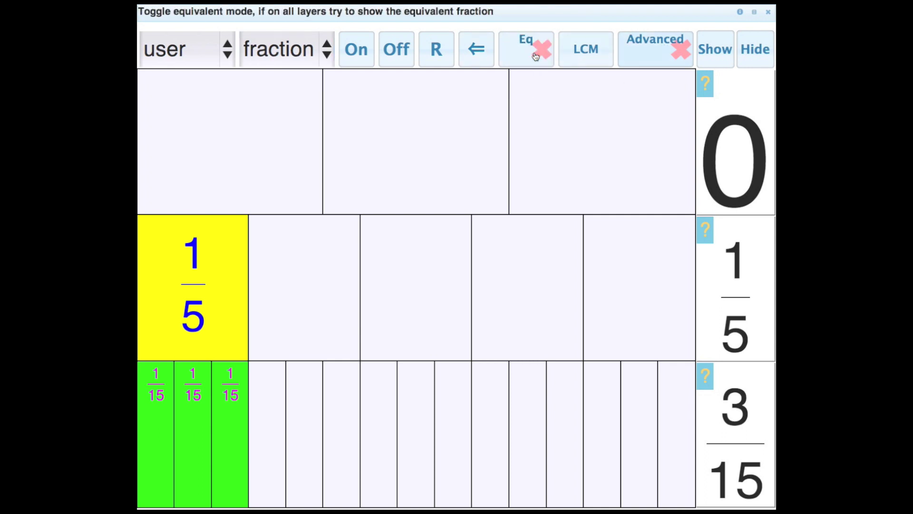
left_click(657, 48)
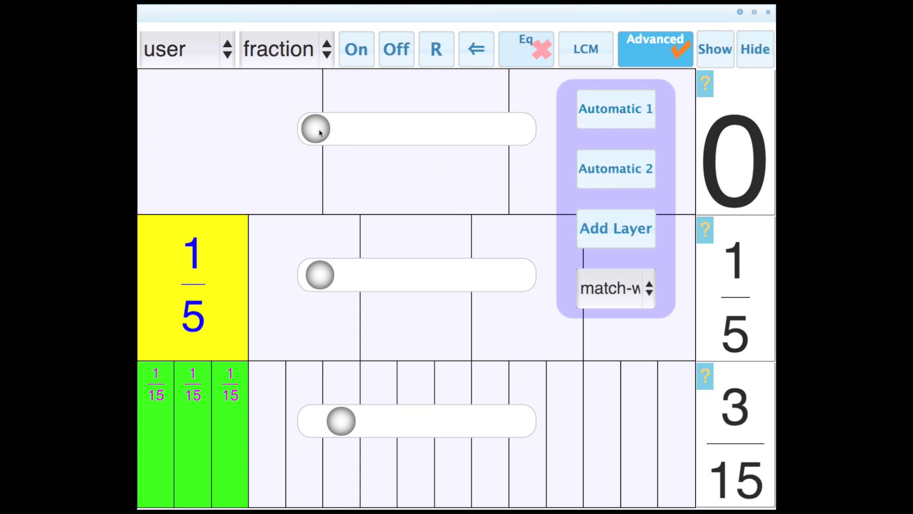
left_click_drag(320, 133, 359, 128)
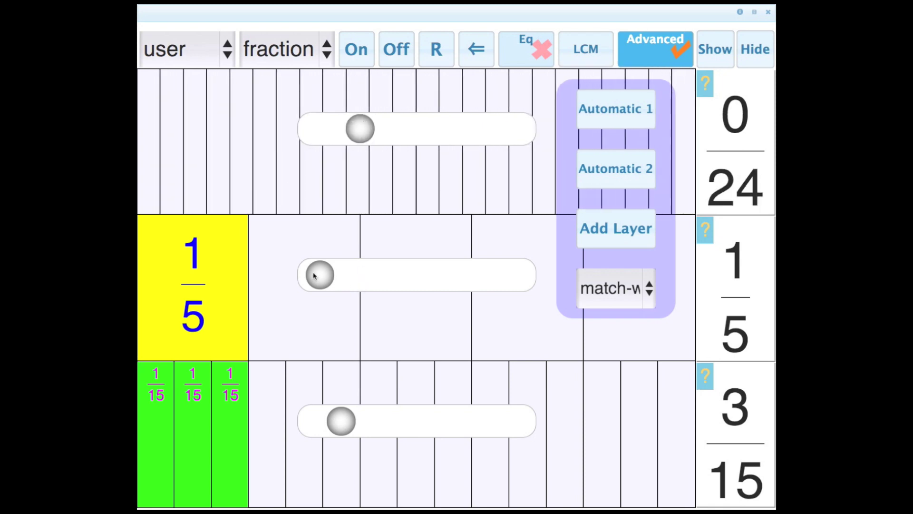
left_click_drag(314, 276, 392, 273)
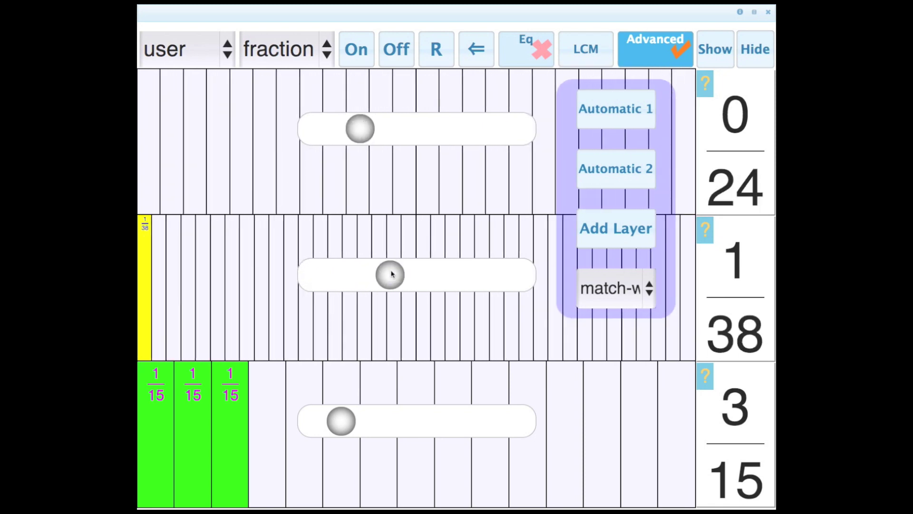
Step: Shade a fourth 1/15 brick to make 4/15 and add three new brick rows
left_click(626, 231)
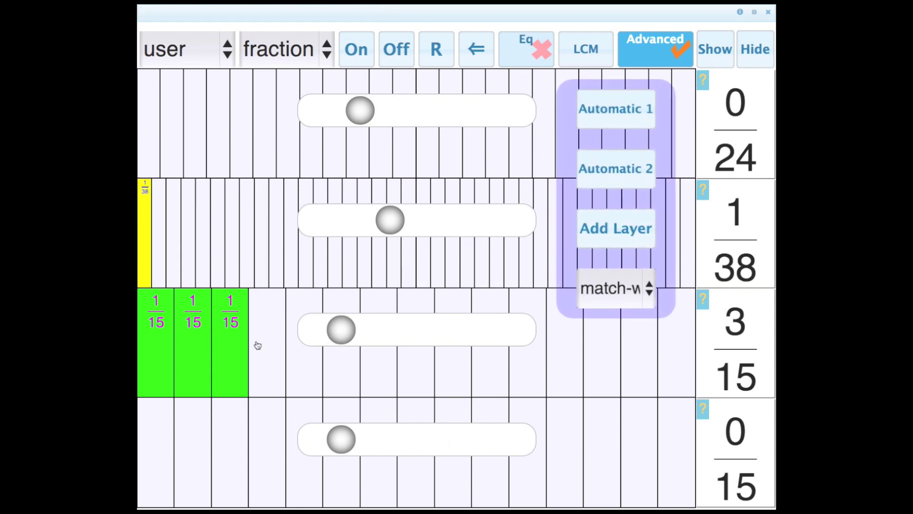
left_click(253, 365)
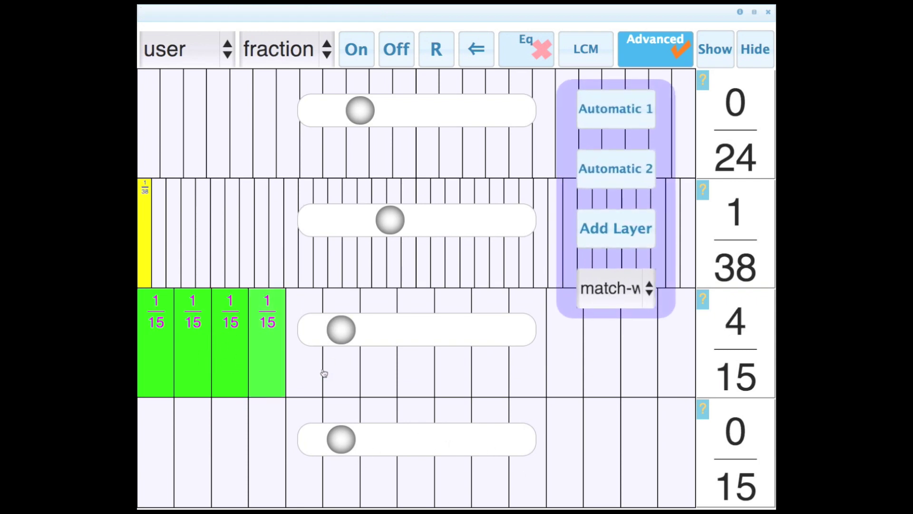
left_click(611, 226)
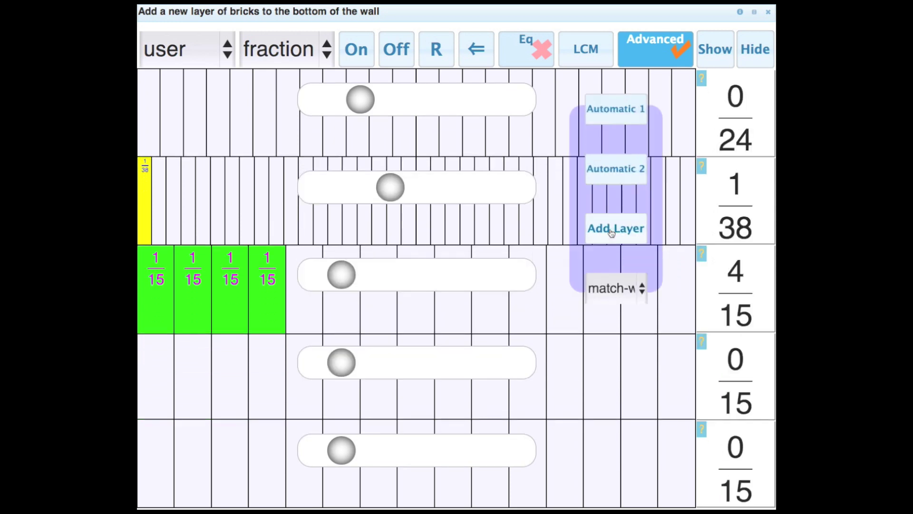
left_click(612, 227)
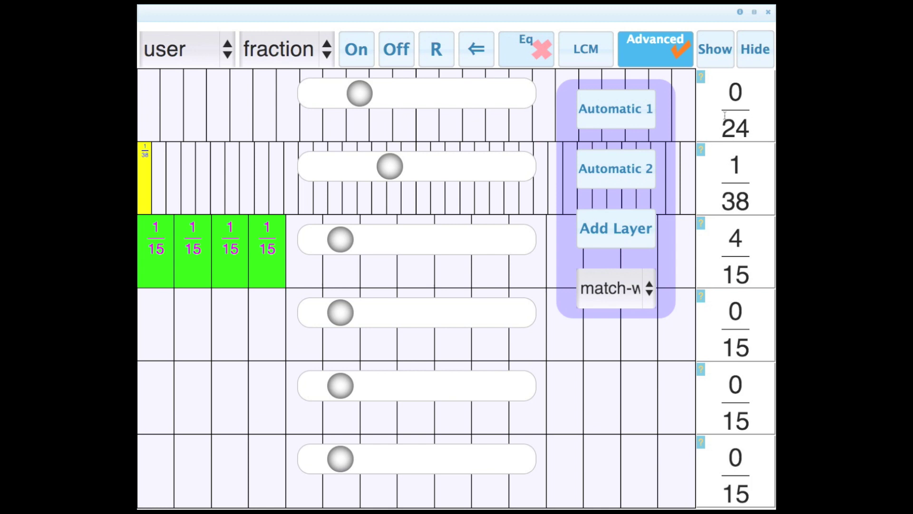
Step: Set the top row to 100ths and auto-build 50ths, 25ths, 5ths and one whole below it
left_click(612, 112)
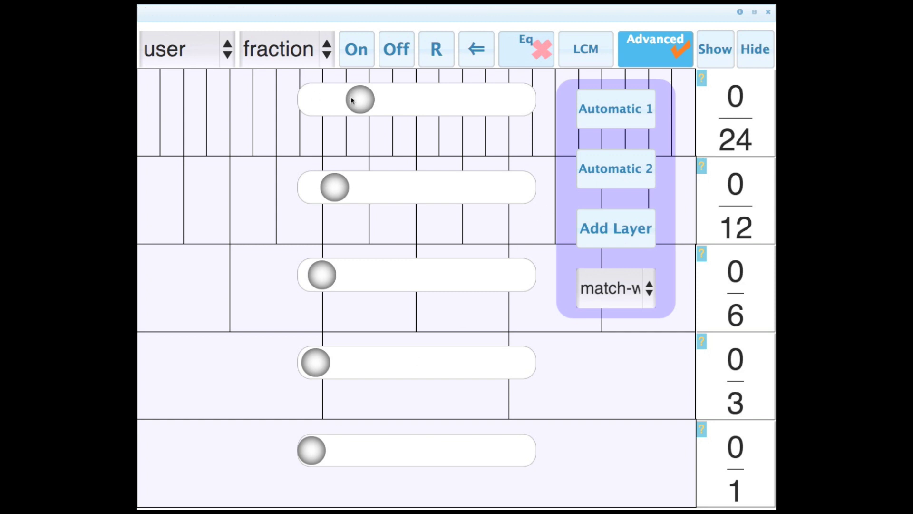
left_click_drag(352, 100, 542, 88)
left_click(617, 109)
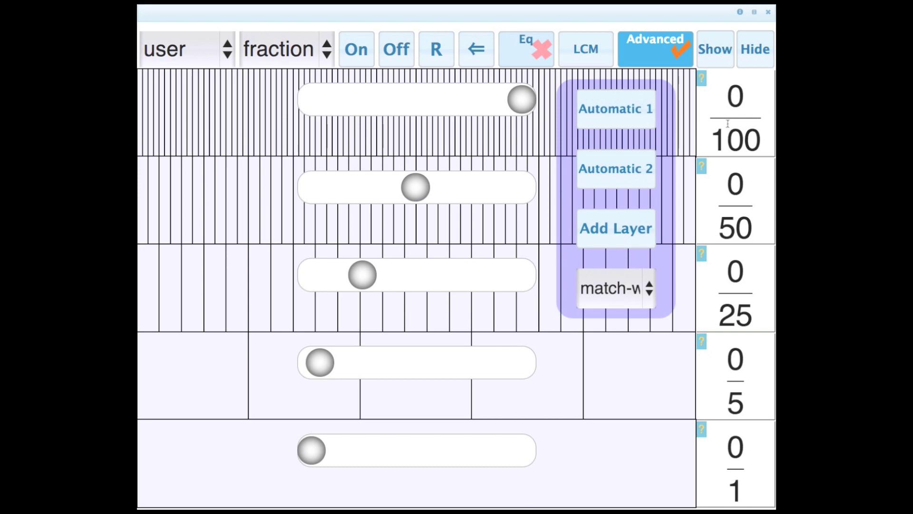
Step: Rebuild the wall into nine automatic layers, turn equivalents on and shade two 1/10 bricks
left_click(607, 168)
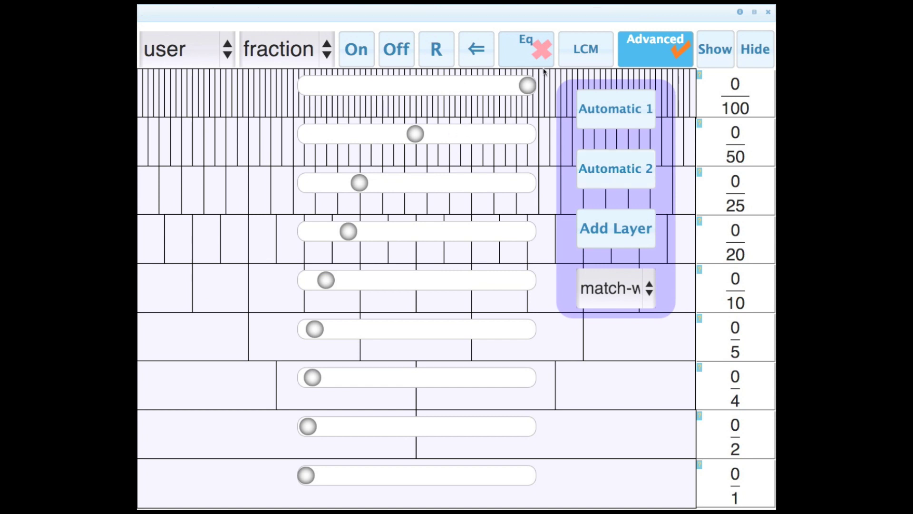
left_click(526, 48)
left_click(215, 295)
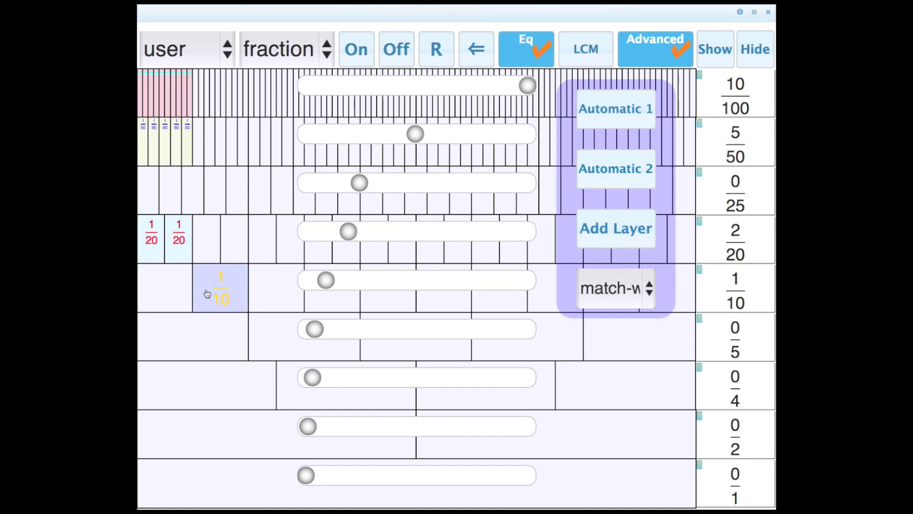
left_click(172, 291)
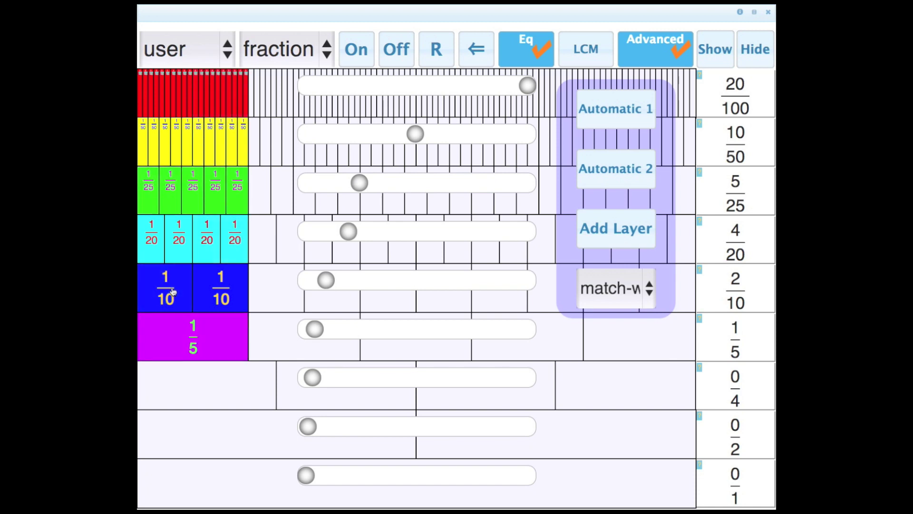
Step: Shade a 1/4 brick instead, showing equivalents 25/100 and 5/20, then toggle Advanced off and on
left_click(202, 383)
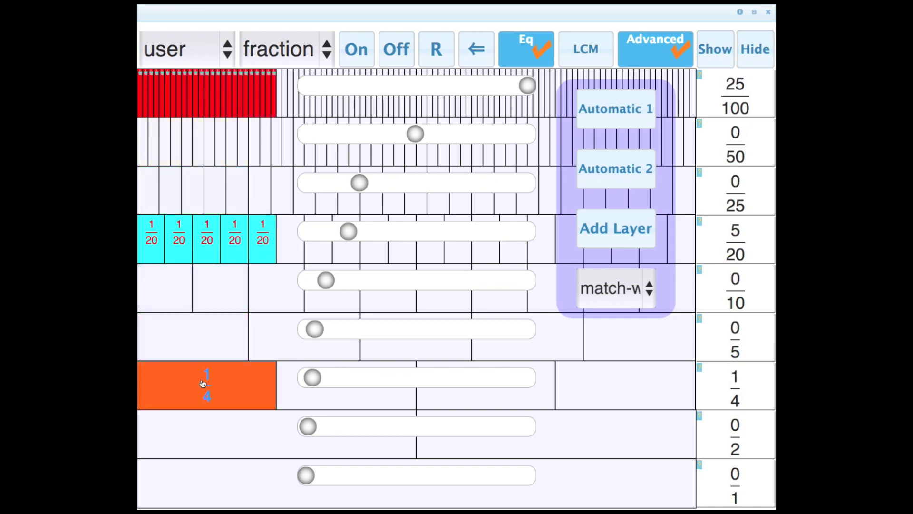
left_click(666, 46)
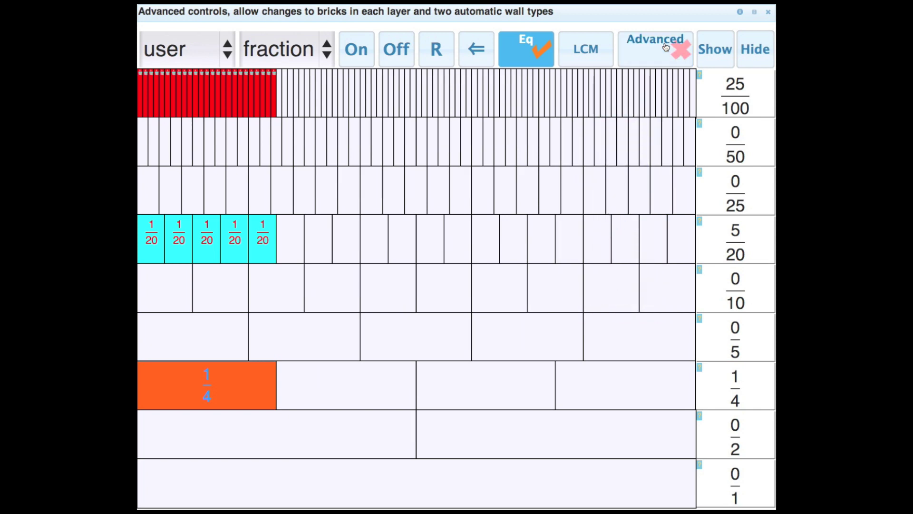
left_click(666, 47)
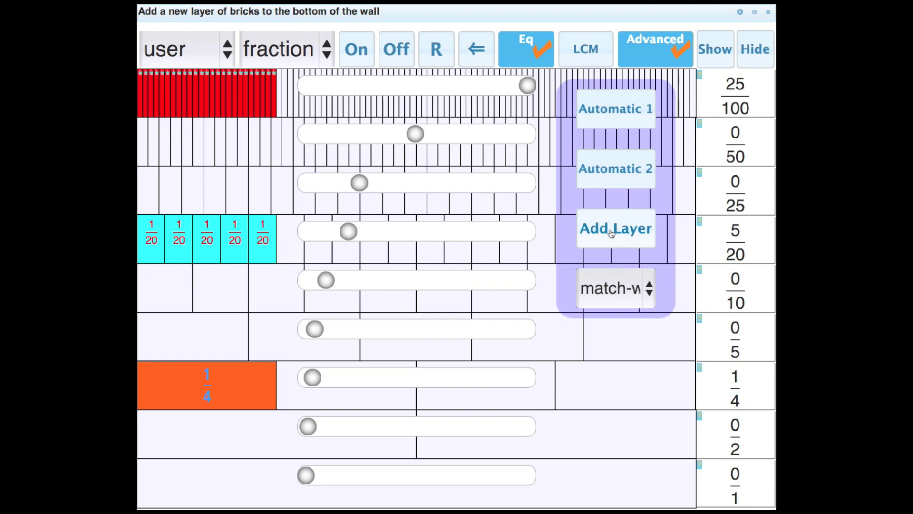
Step: Switch row totals to percentages, shade one half, close Advanced and hide every total
left_click(626, 296)
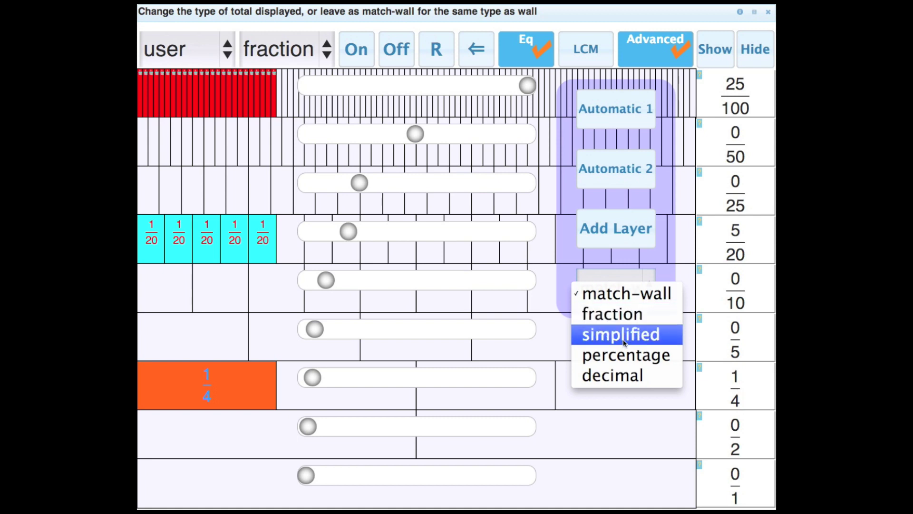
left_click(626, 356)
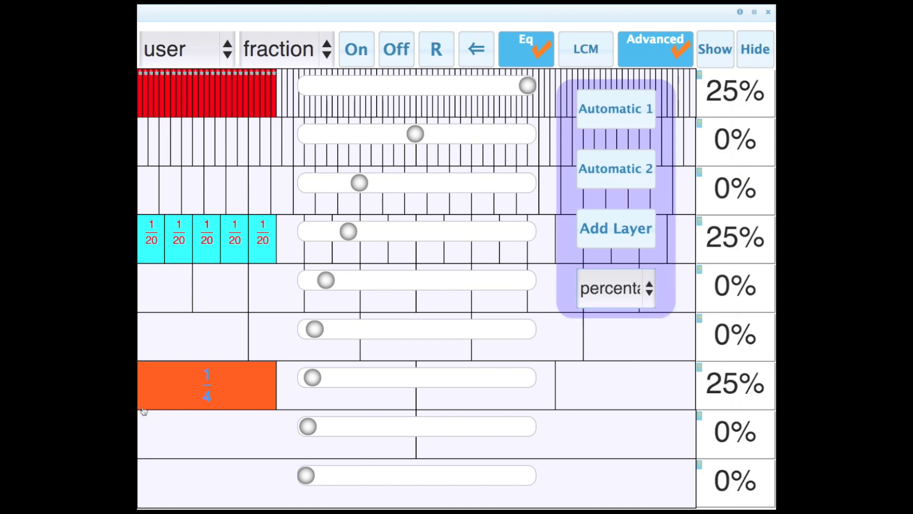
left_click(651, 54)
left_click(339, 389)
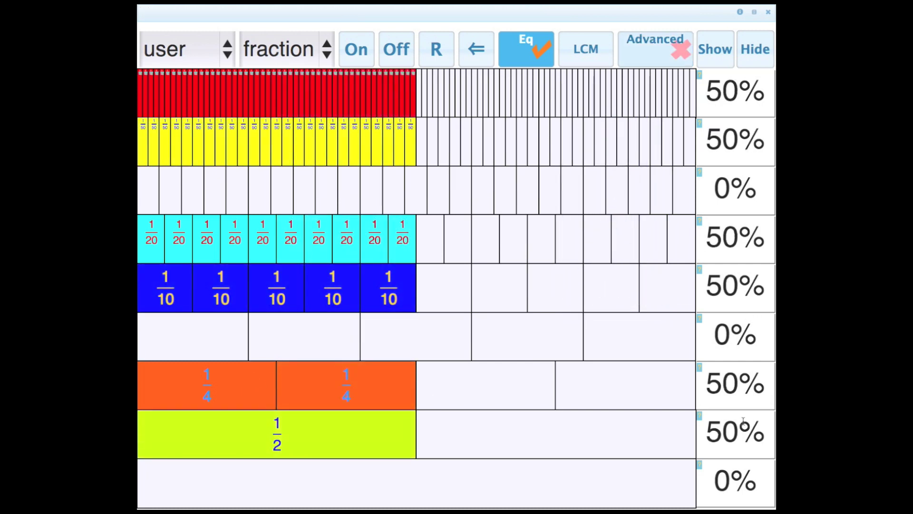
left_click(759, 50)
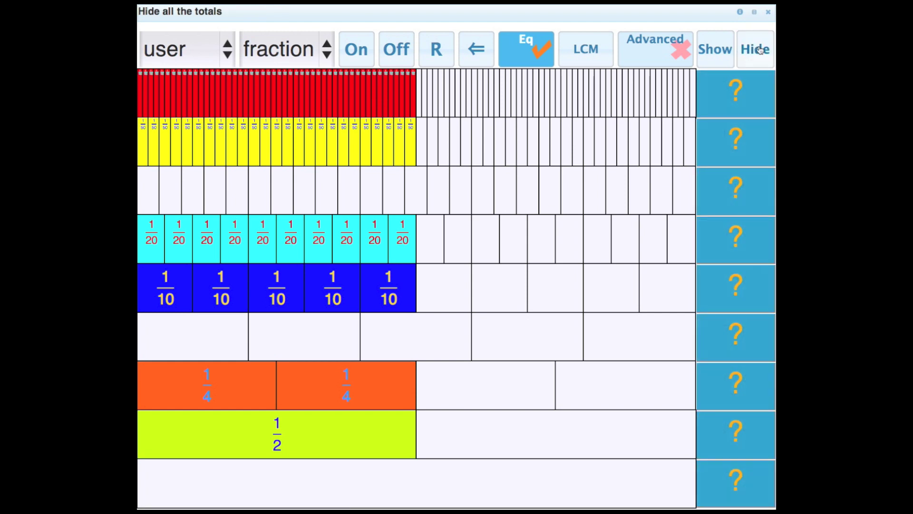
Step: Randomise the wall packed left, reveal the 1, 1/2 and 1/4 totals (0%, 50%, 0%), then re-randomise
left_click(425, 47)
left_click(483, 52)
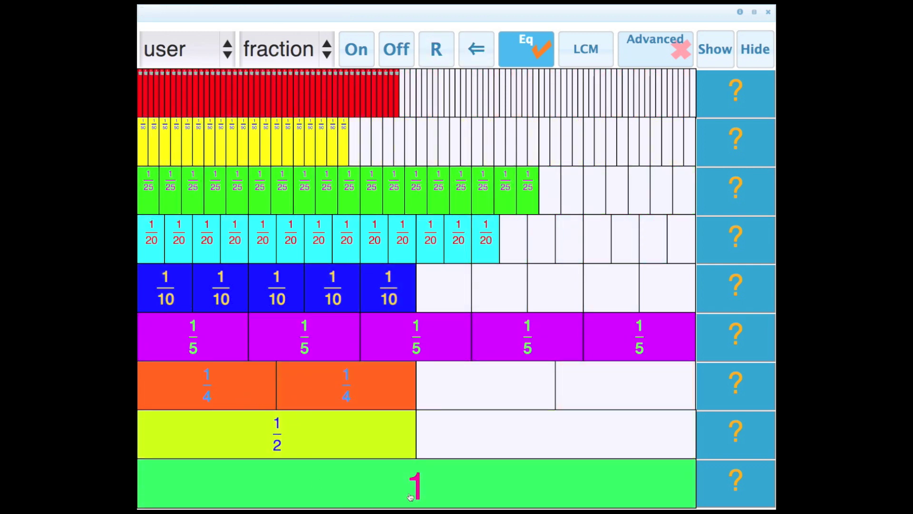
left_click(738, 471)
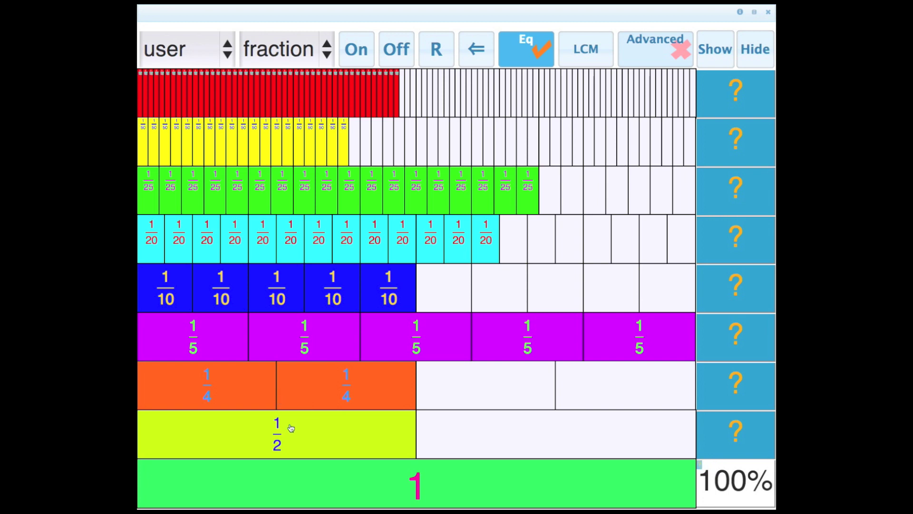
left_click(739, 436)
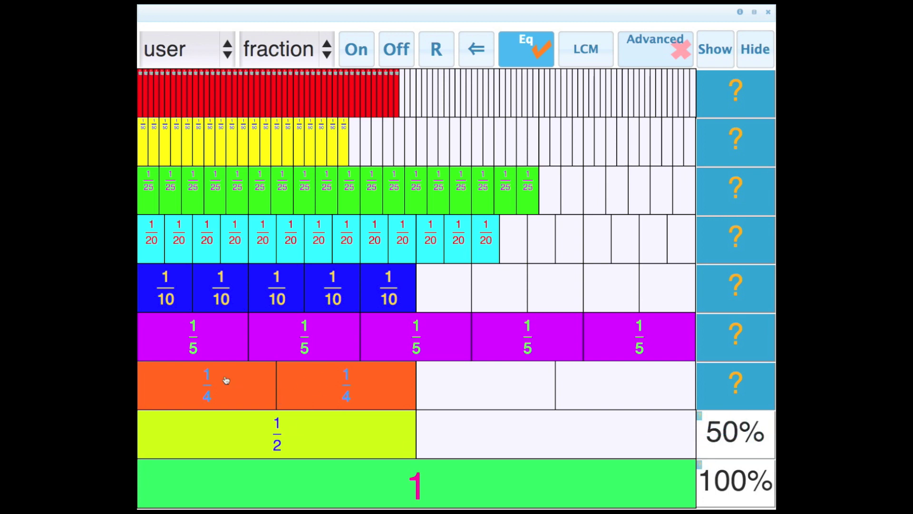
left_click(750, 379)
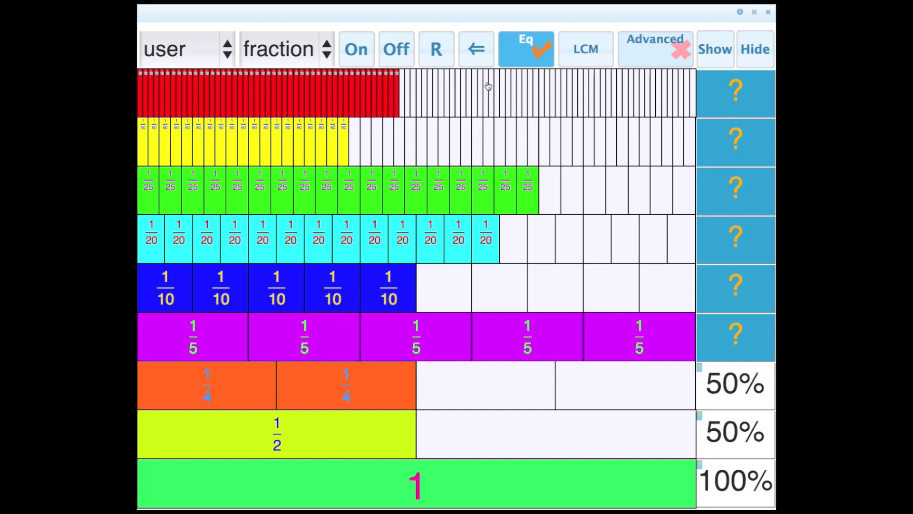
left_click(442, 51)
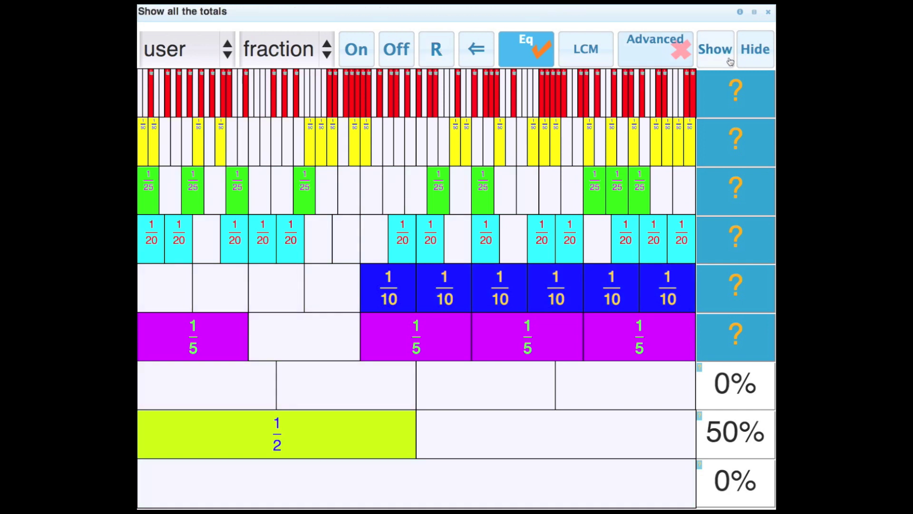
left_click(189, 54)
Step: Randomise a mixed wall with totals hidden, pack it left, and reveal quarters 75% and eighths 62.5%
left_click(175, 111)
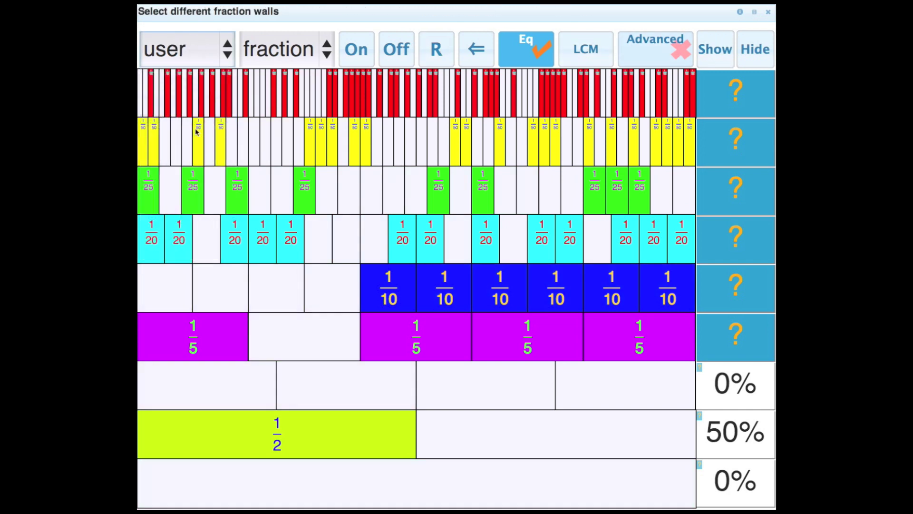
left_click(436, 48)
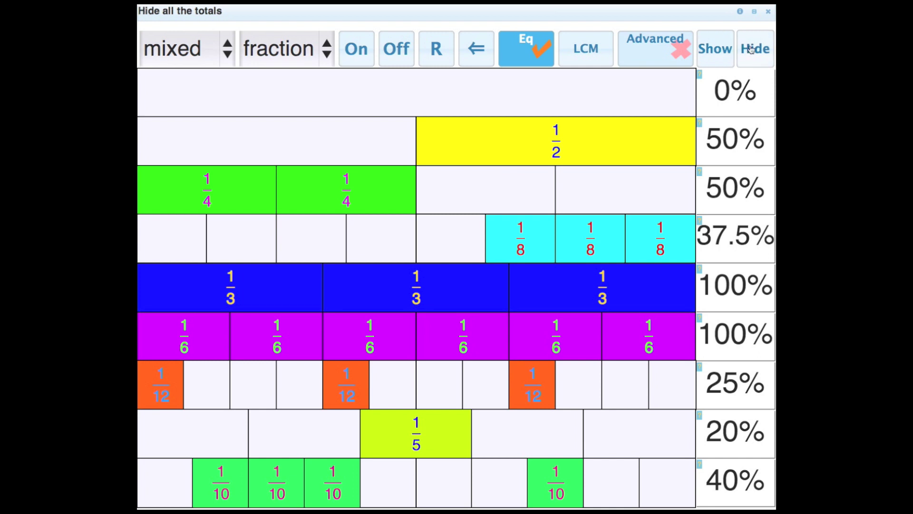
left_click(755, 48)
left_click(435, 47)
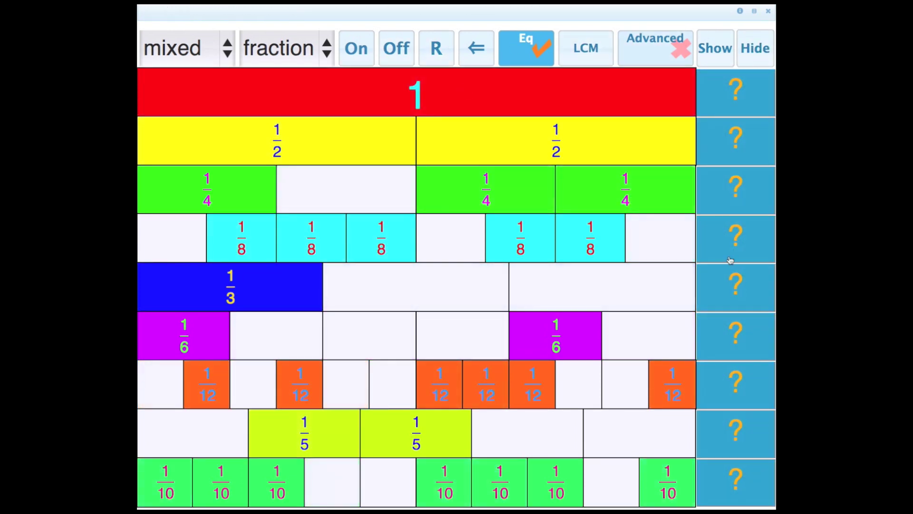
left_click(476, 48)
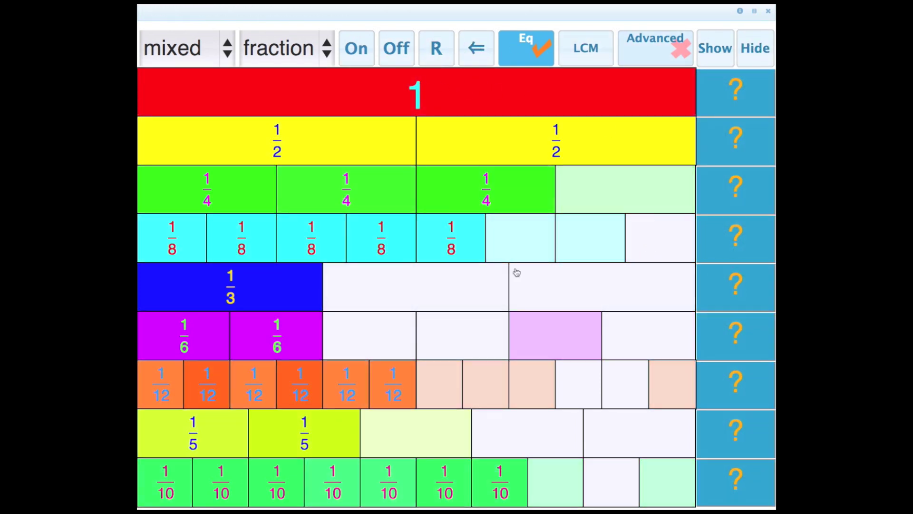
left_click(734, 194)
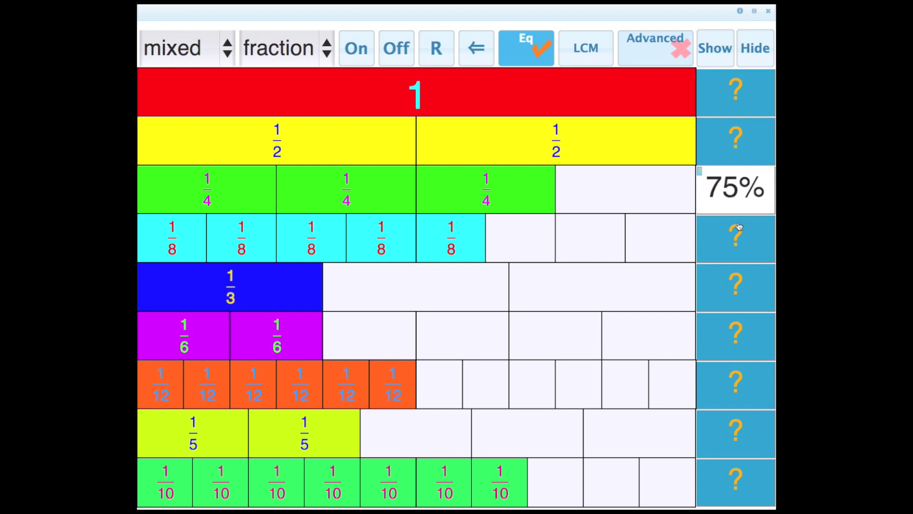
left_click(736, 244)
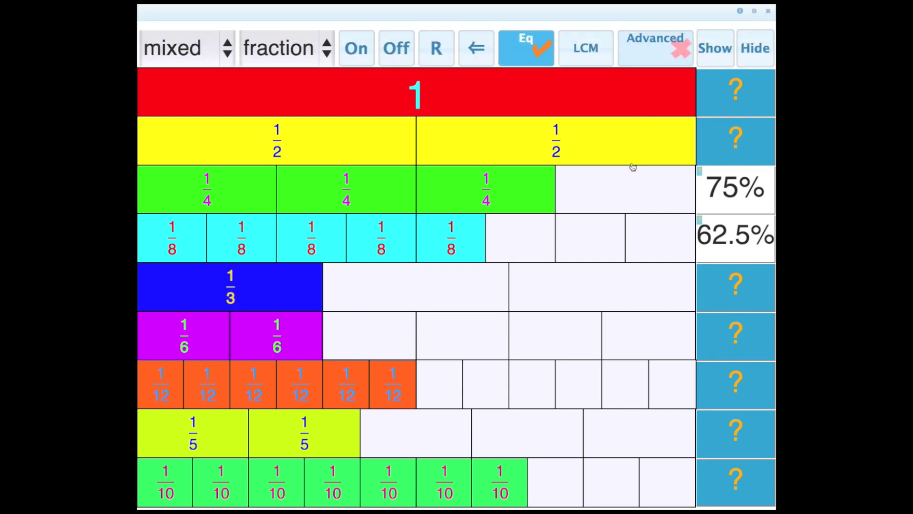
Step: Reopen Advanced and show the revealed totals as decimals, 0.75 and 0.63
left_click(668, 44)
left_click(616, 288)
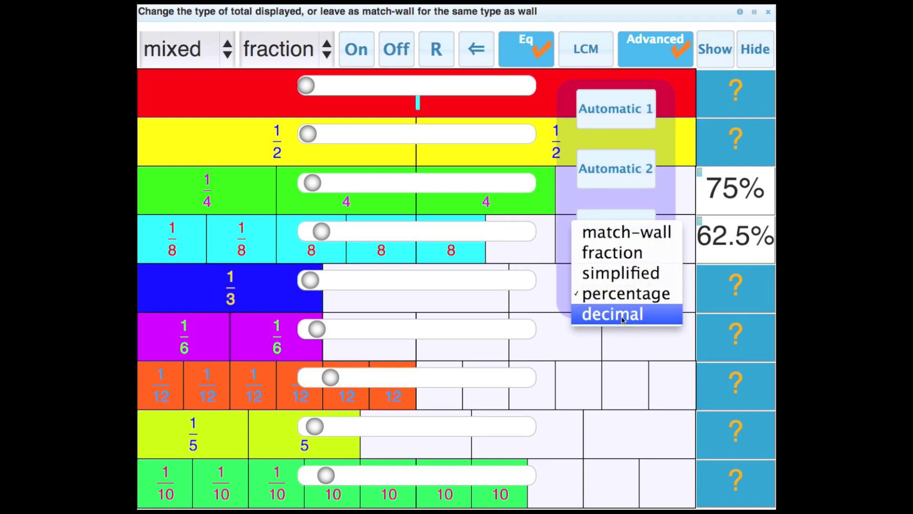
left_click(622, 315)
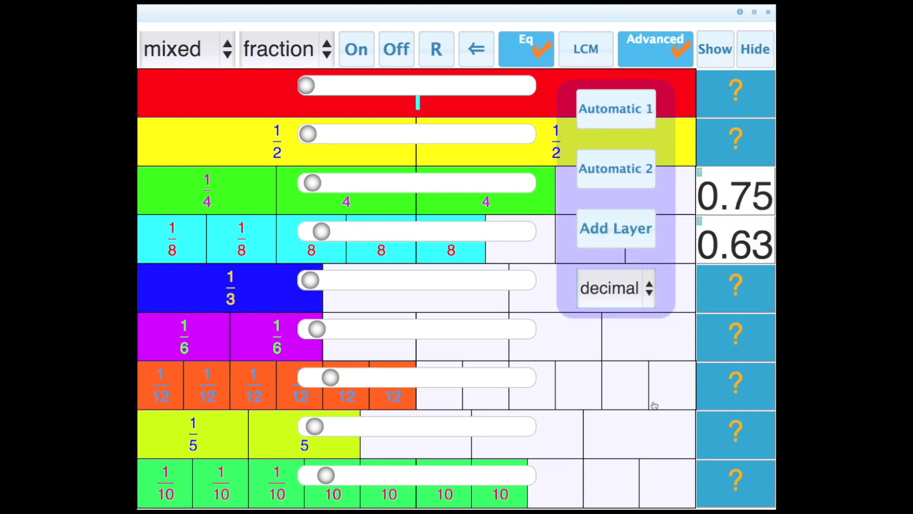